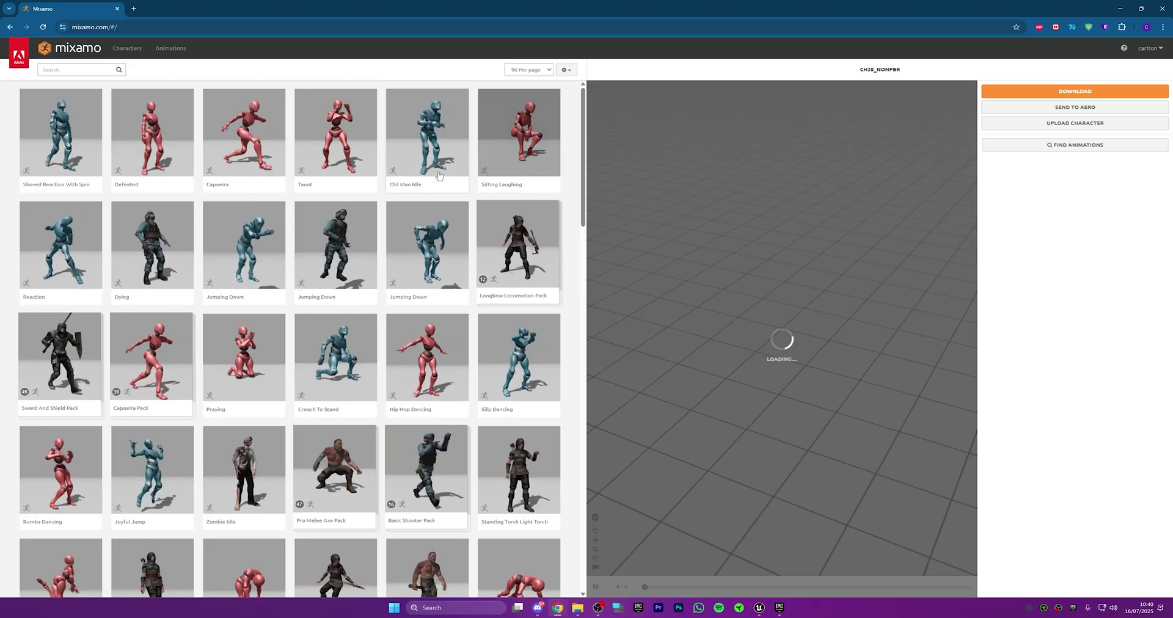
# Step: Pick Sophie from the Mixamo Characters grid to replace CH20_NONPBR, then orbit to inspect her
pyautogui.click(132, 50)
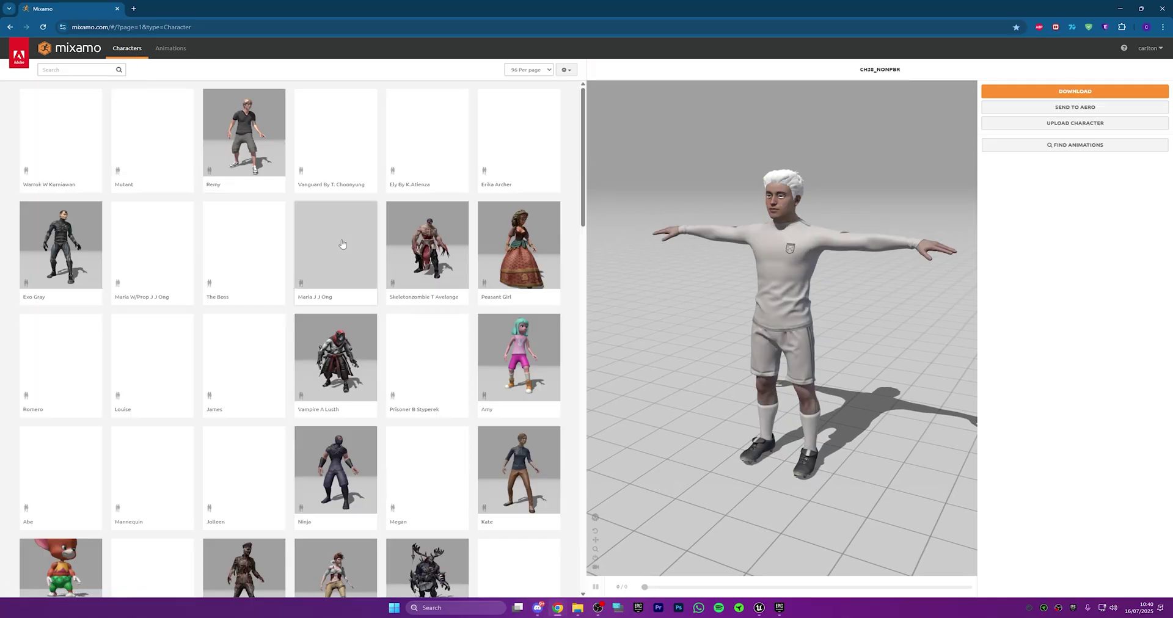
pyautogui.scroll(-12, 392, 264)
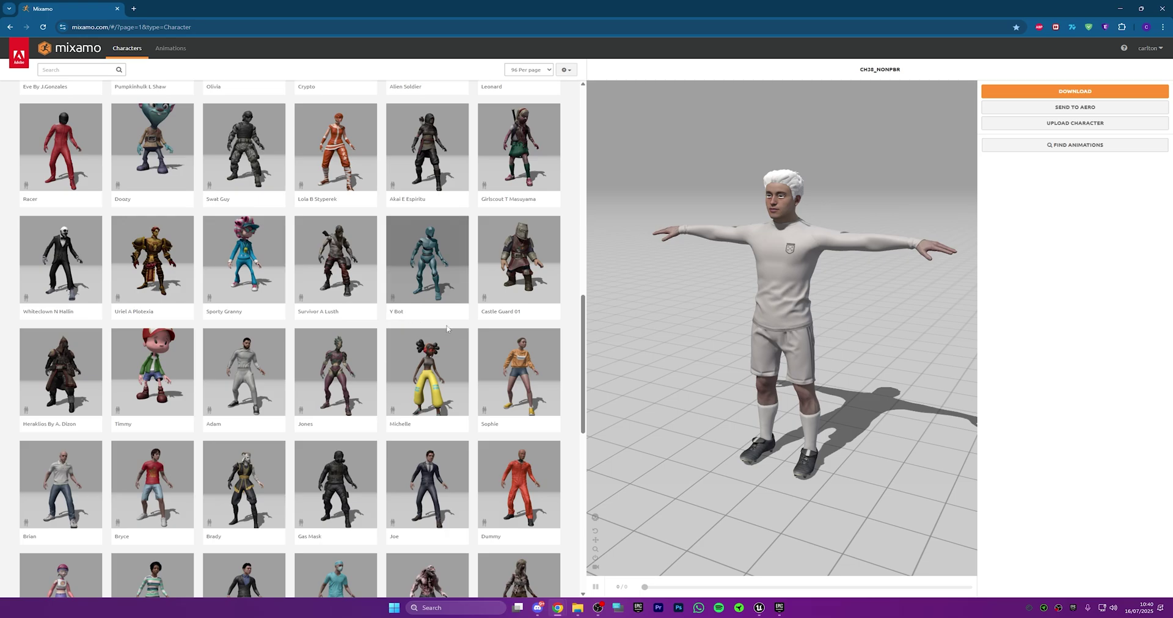
pyautogui.click(506, 365)
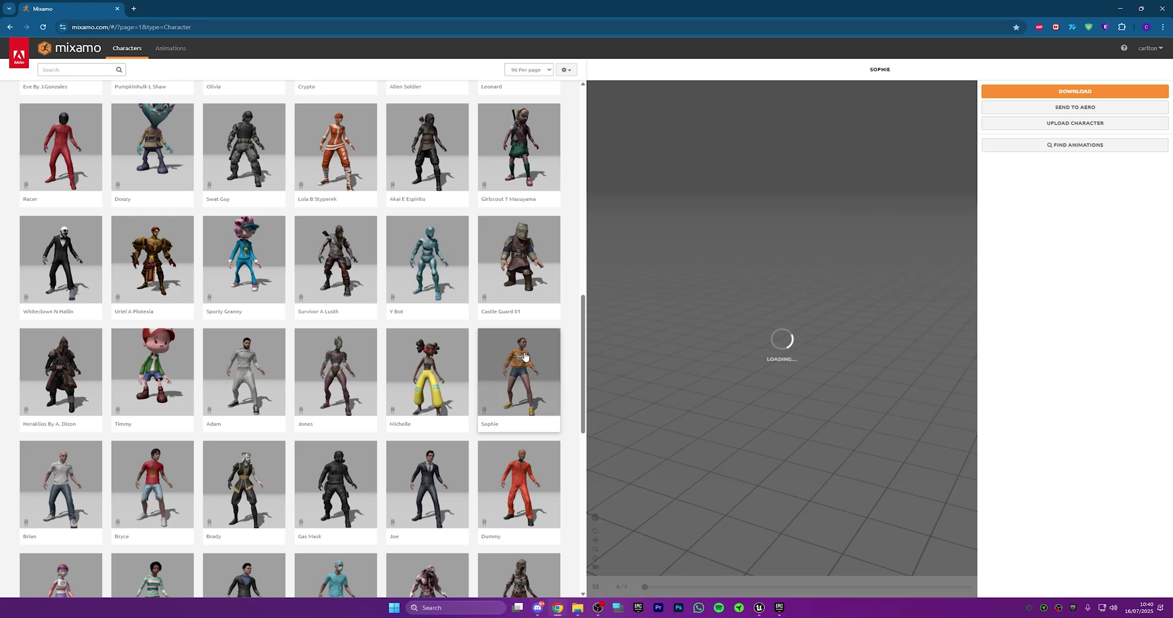
pyautogui.scroll(-3, 524, 356)
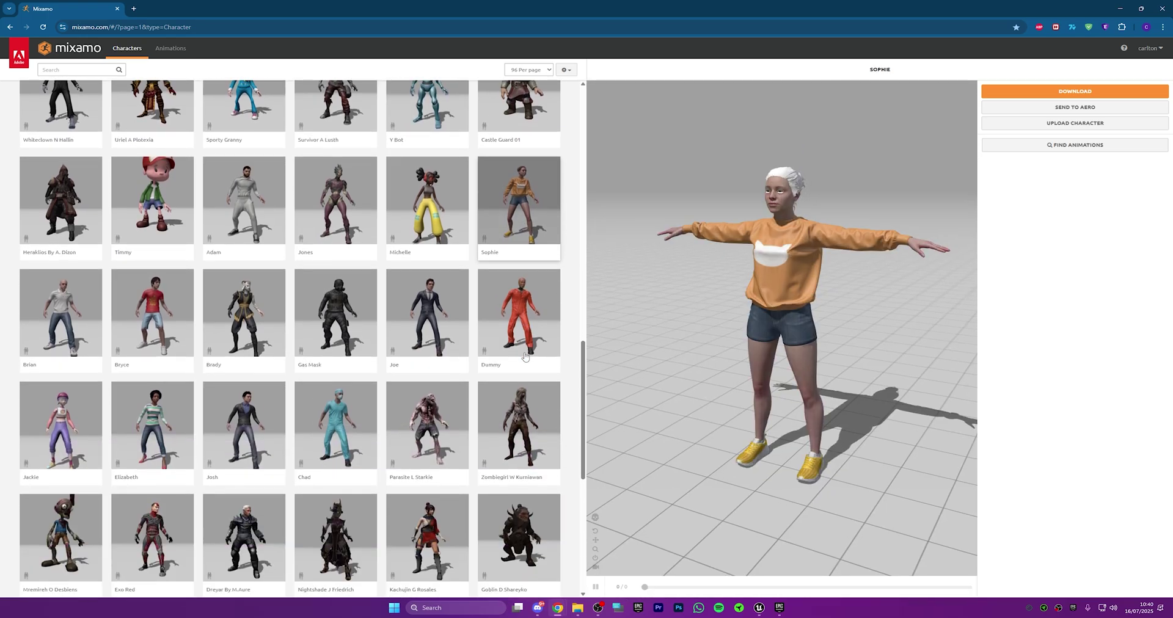
pyautogui.scroll(-3, 529, 353)
pyautogui.moveTo(769, 316); pyautogui.dragTo(831, 300)
pyautogui.scroll(1, 832, 300)
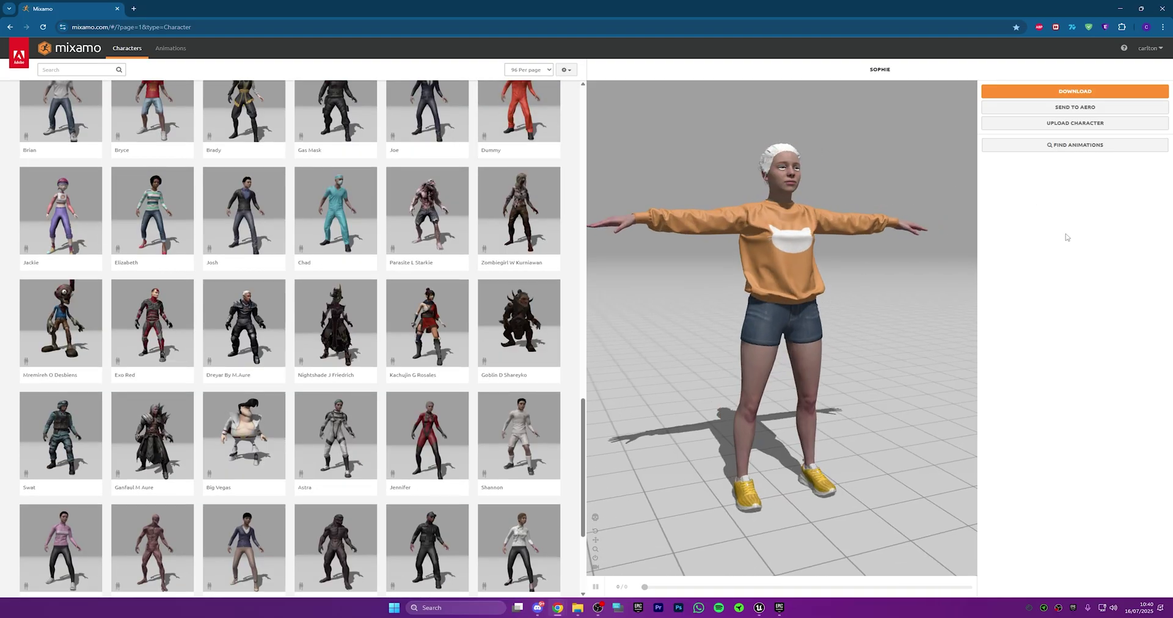
# Step: Download Sophie as FBX Binary in T-pose (Ch02_nonPBR.fbx), then return to the Animations library
pyautogui.click(1074, 93)
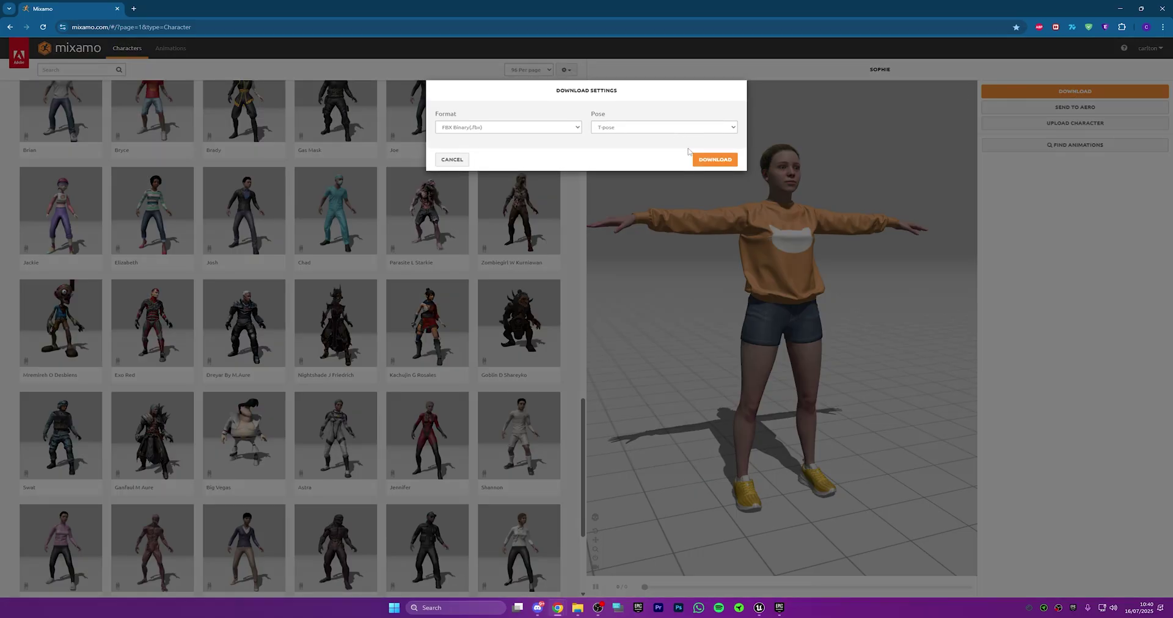
pyautogui.click(706, 160)
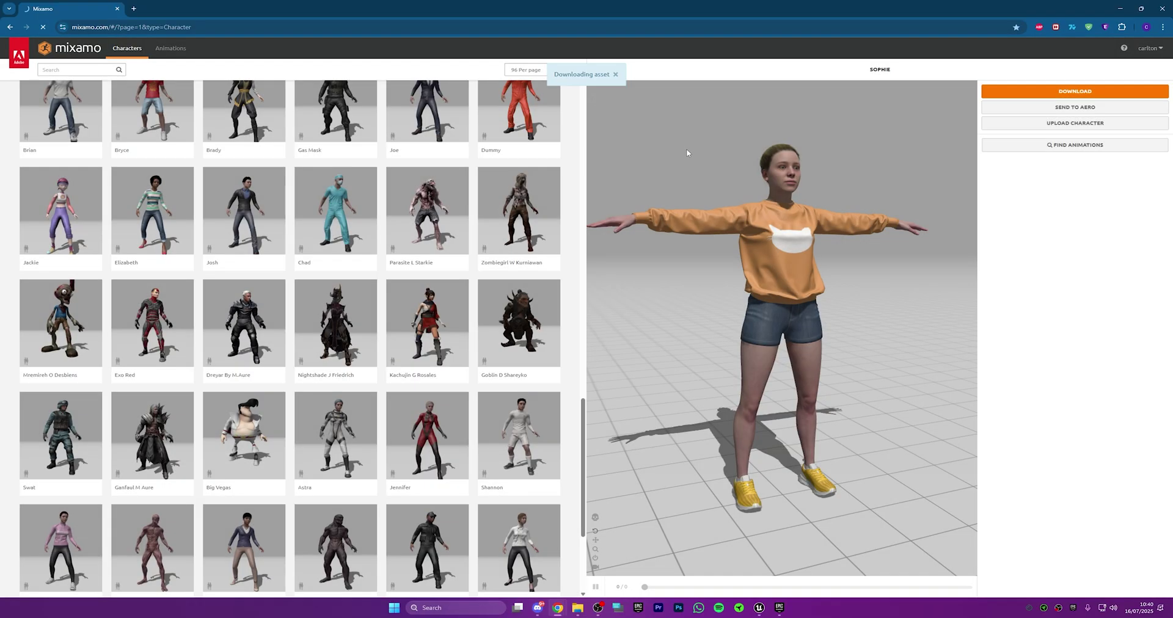
pyautogui.click(1071, 152)
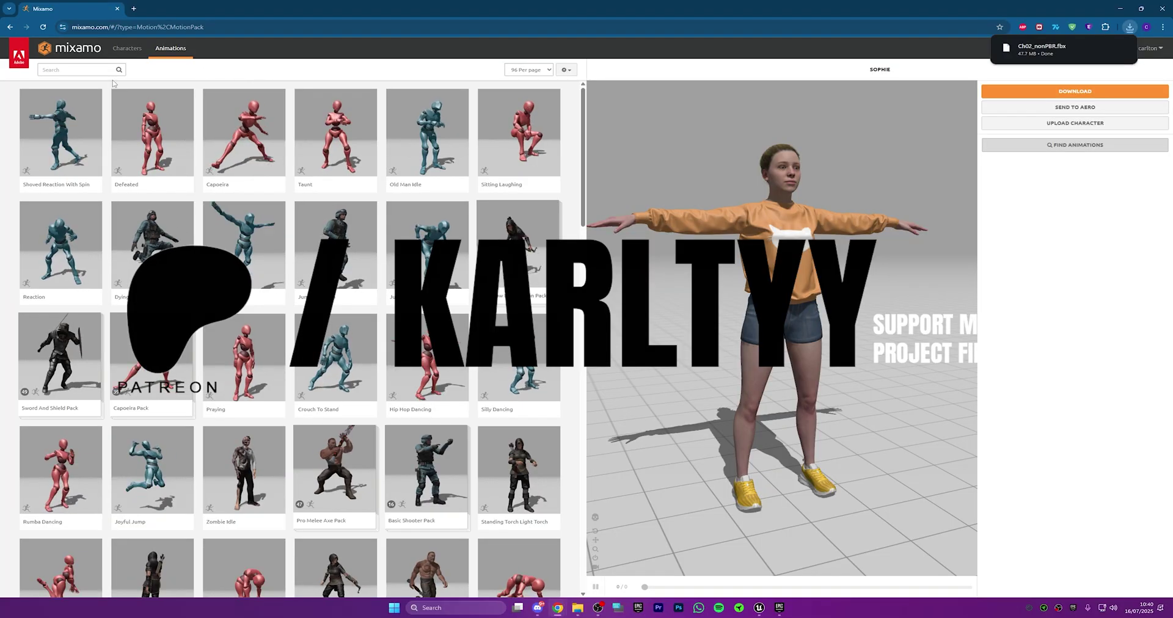
# Step: Search Mixamo's animation library for 'walk froward'
pyautogui.click(91, 69)
pyautogui.write('walk')
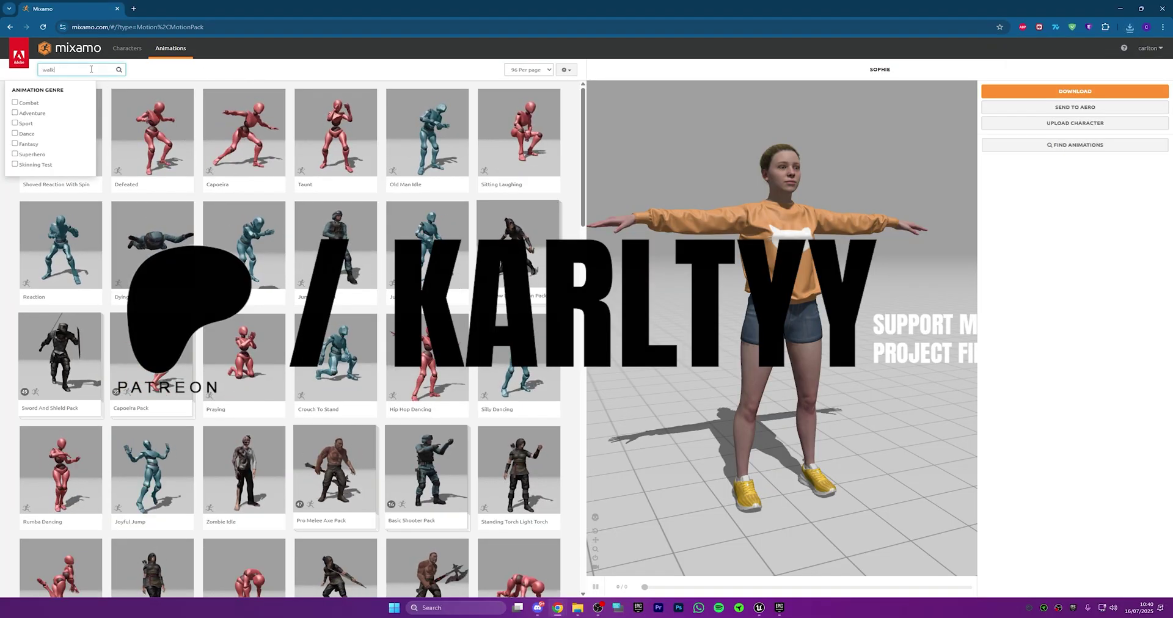
pyautogui.write(' fro')
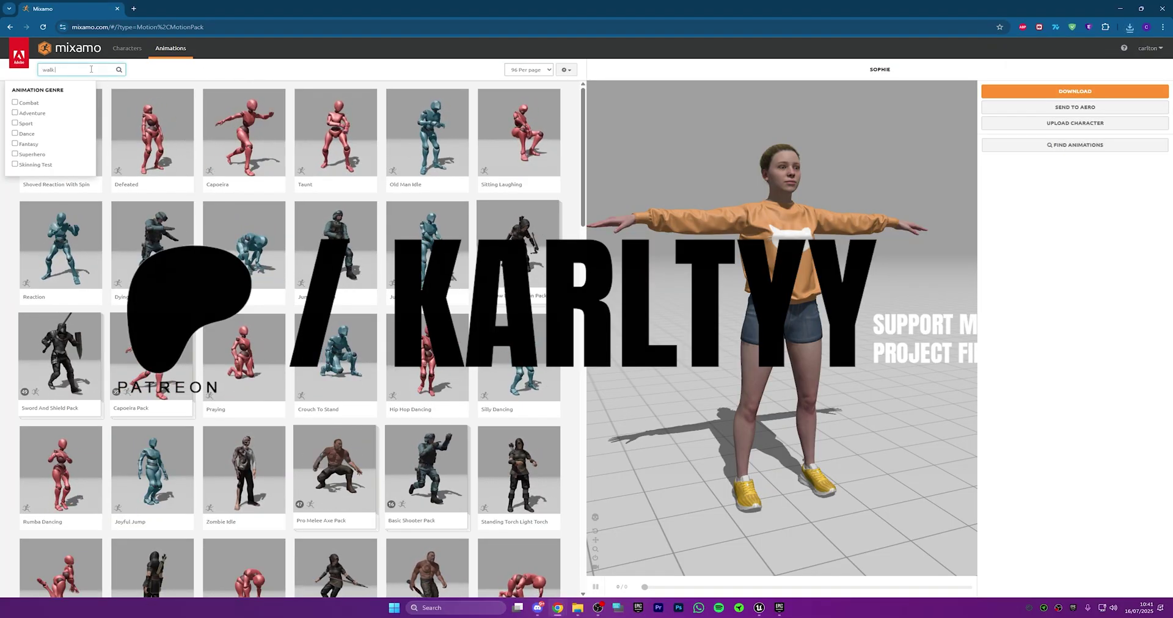
pyautogui.write('ward')
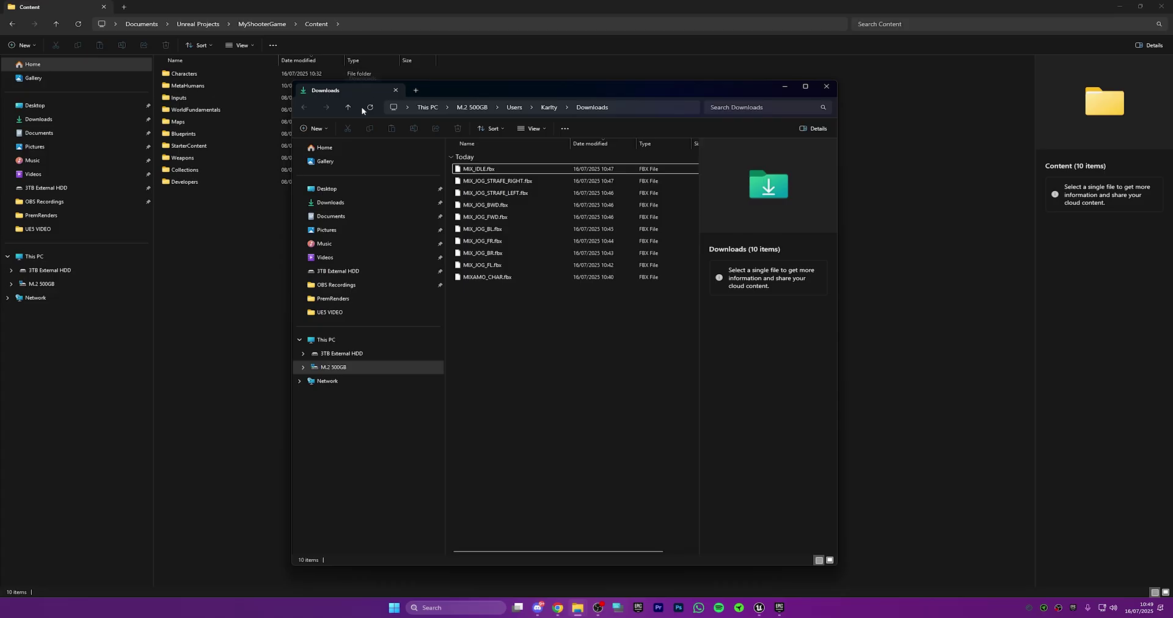
# Step: Minimise the Content folder window and switch to the Unreal Editor's empty Mixamo folder
pyautogui.click(879, 274)
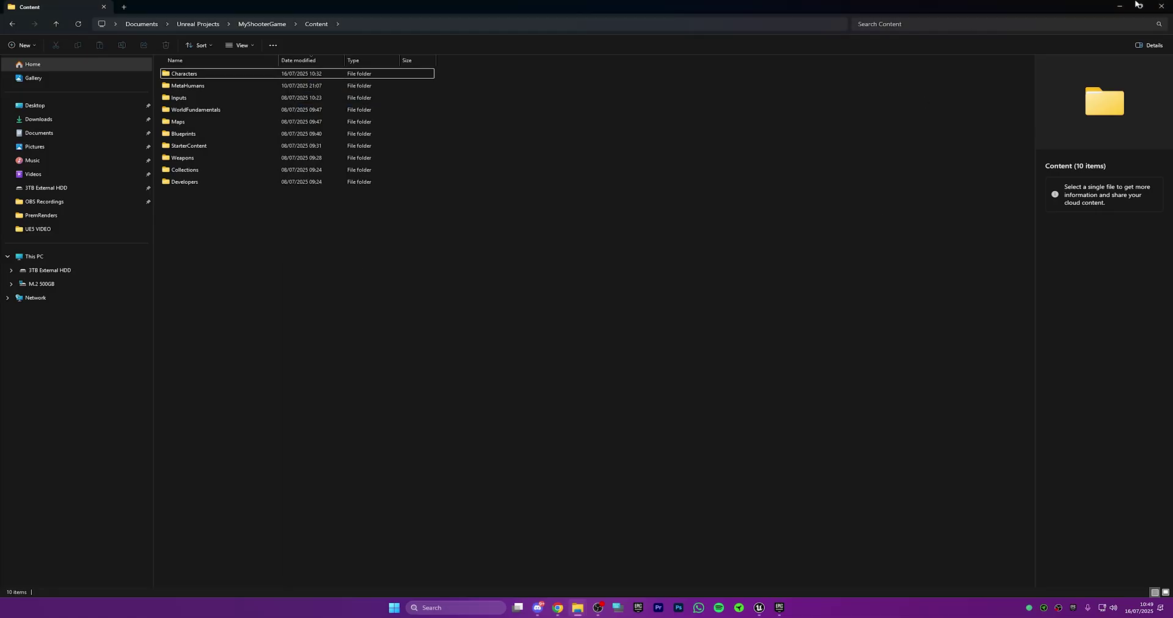
pyautogui.click(1120, 6)
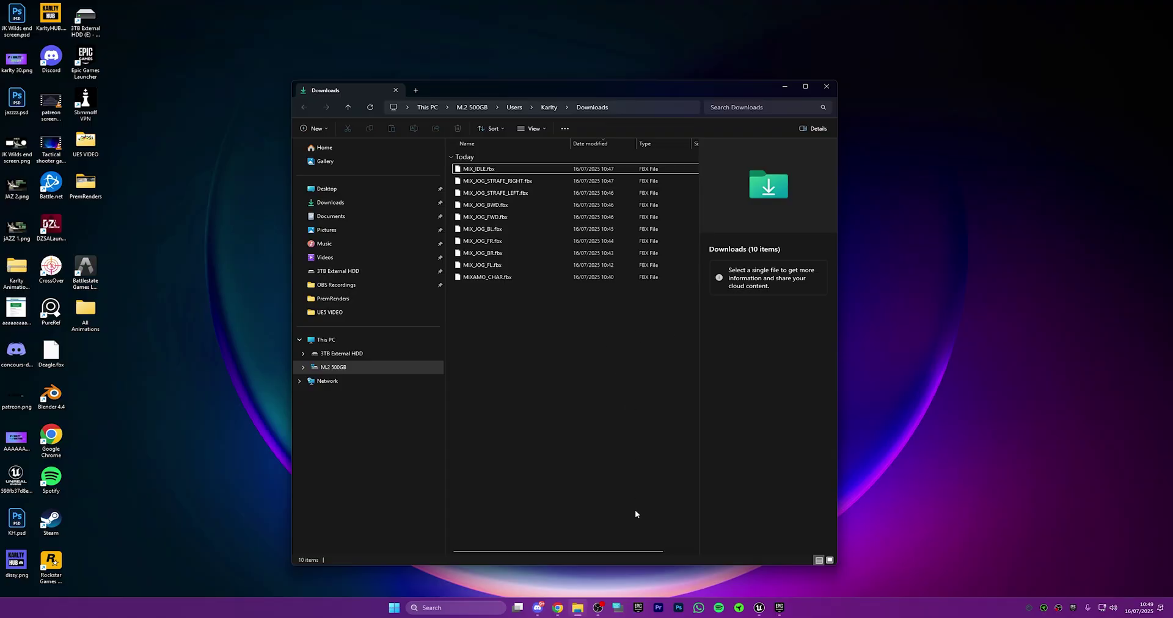
pyautogui.click(759, 607)
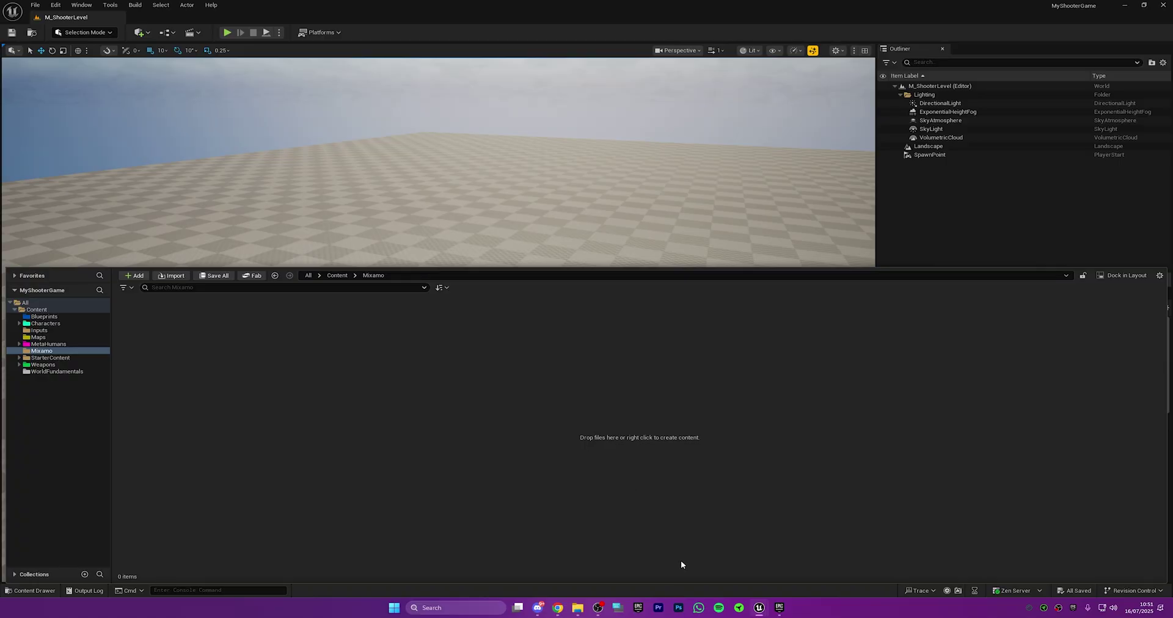
# Step: Import MIXAMO_CHAR.fbx from Downloads into the Mixamo folder, adding 12 assets
pyautogui.click(578, 608)
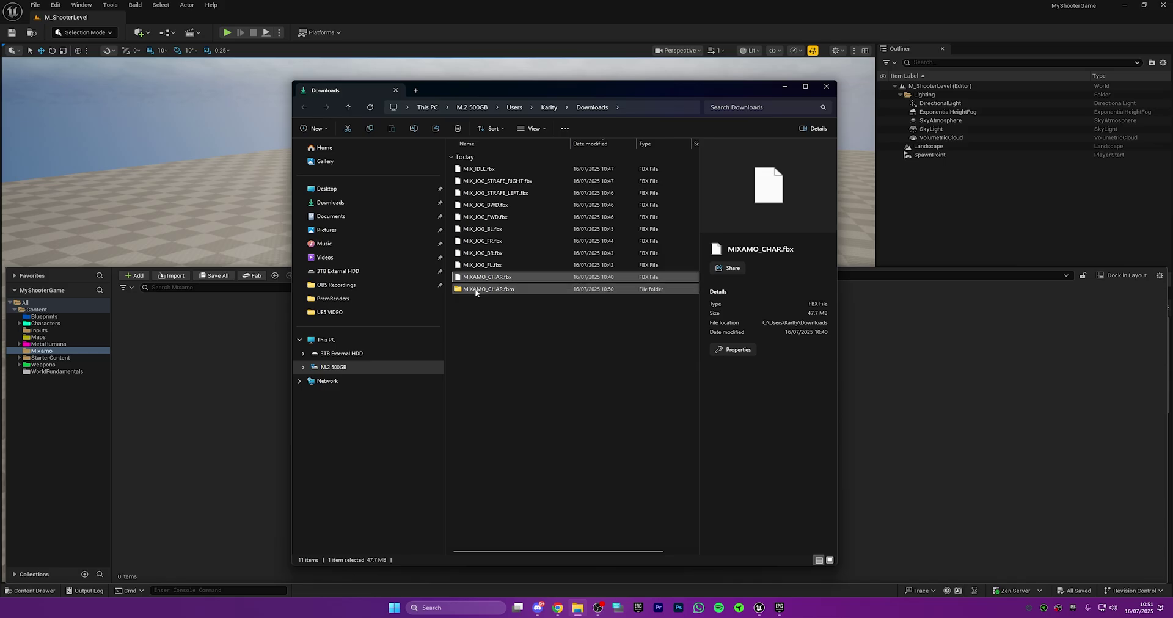
pyautogui.moveTo(489, 278); pyautogui.dragTo(217, 345)
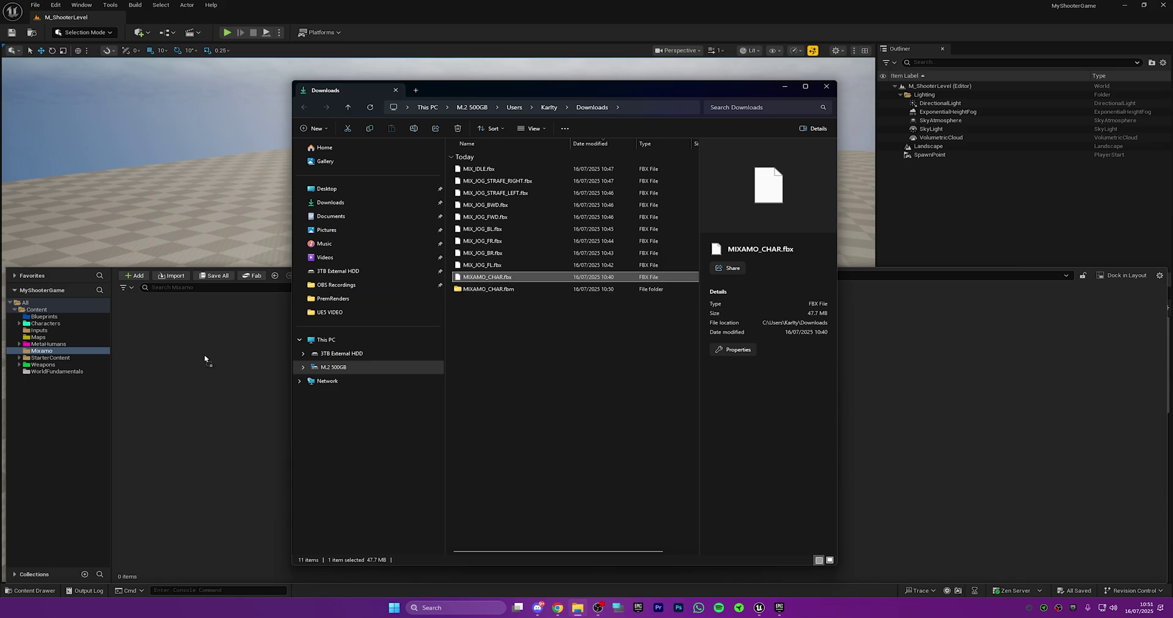
pyautogui.moveTo(206, 406); pyautogui.dragTo(205, 406)
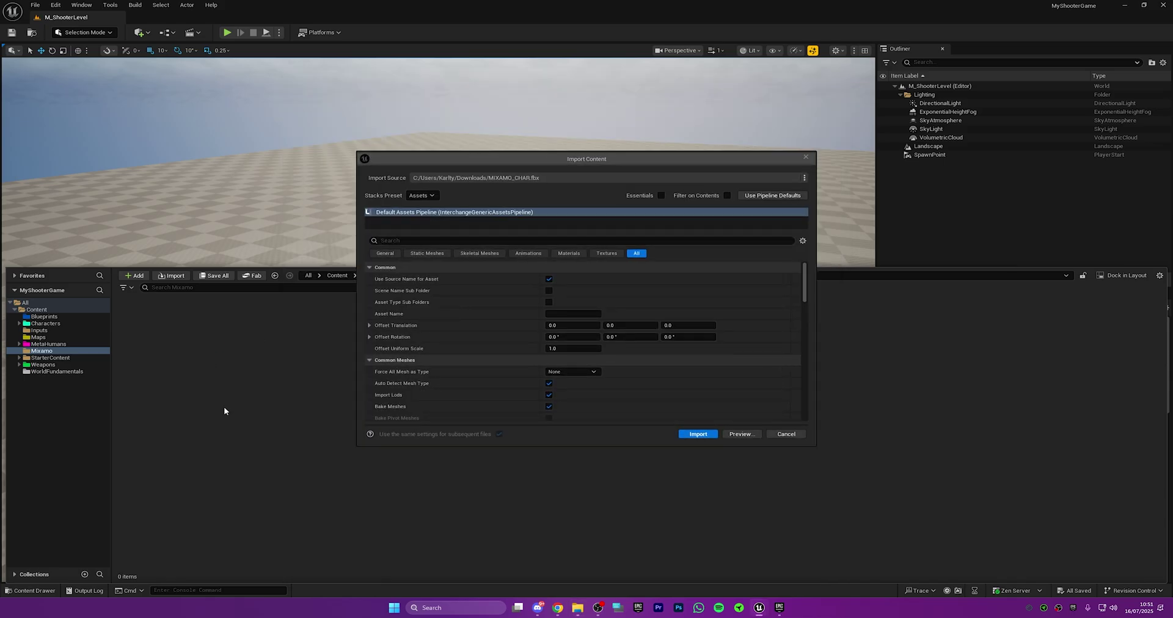
pyautogui.click(711, 435)
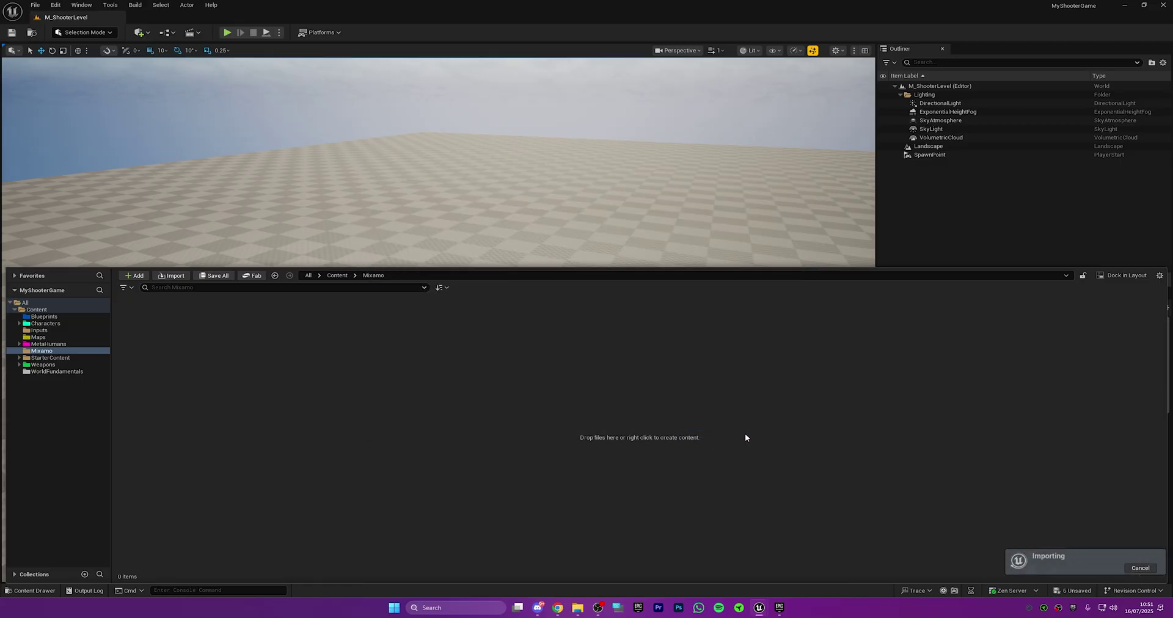
pyautogui.rightClick(739, 438)
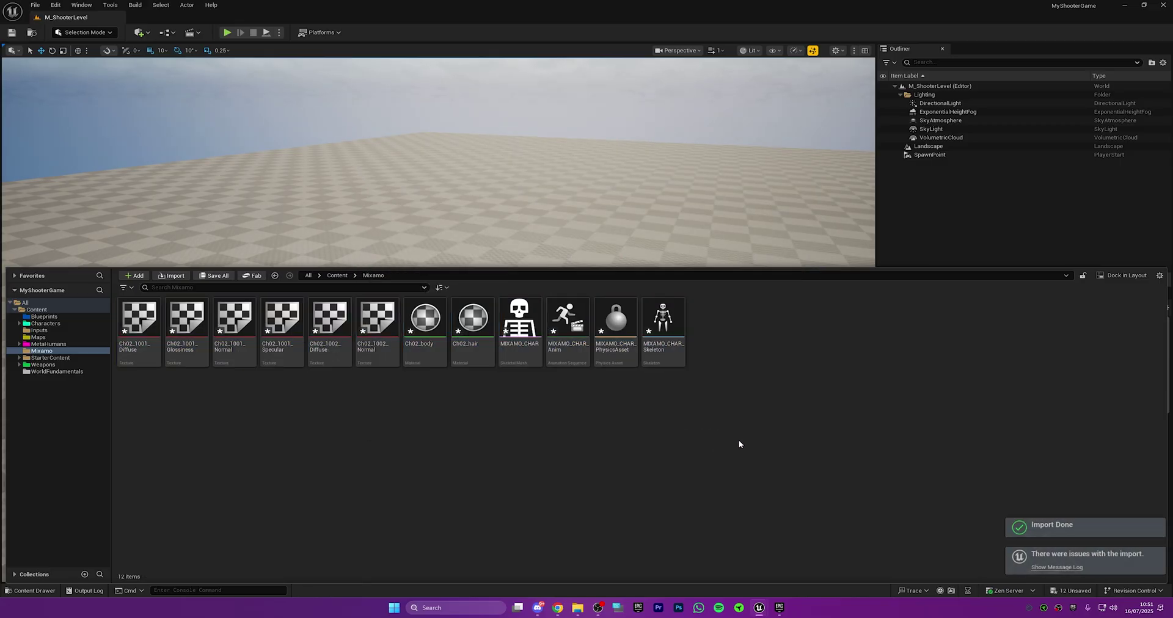
# Step: Create a Mixamo_Character folder and move all 12 imported character assets into it
pyautogui.click(775, 152)
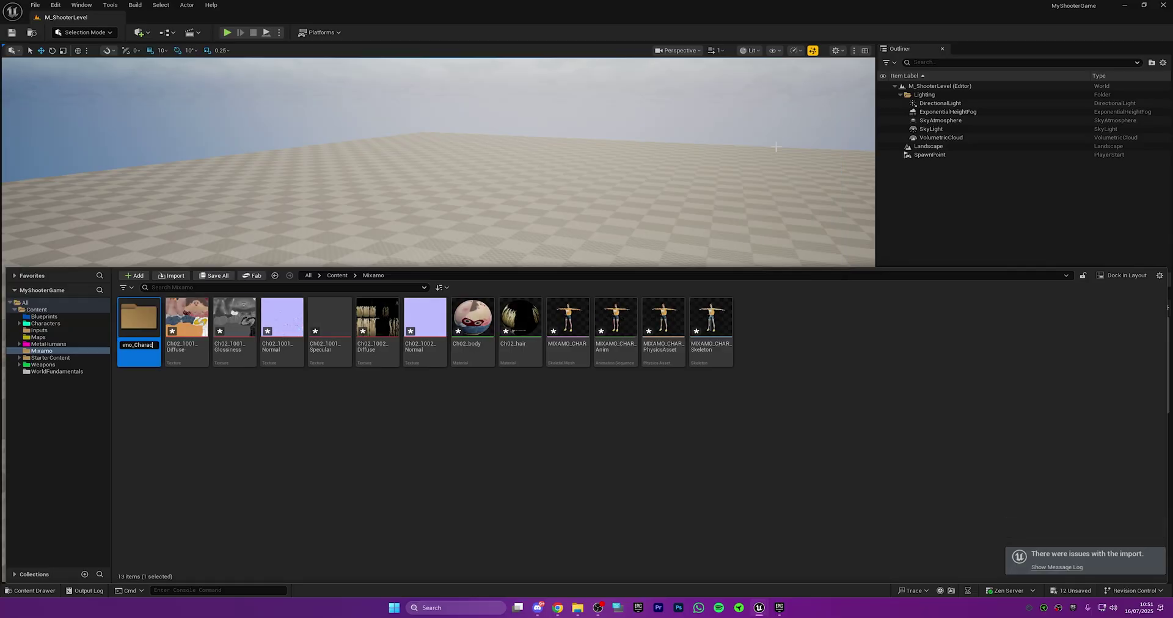
pyautogui.moveTo(745, 376); pyautogui.dragTo(157, 349)
pyautogui.click(156, 345)
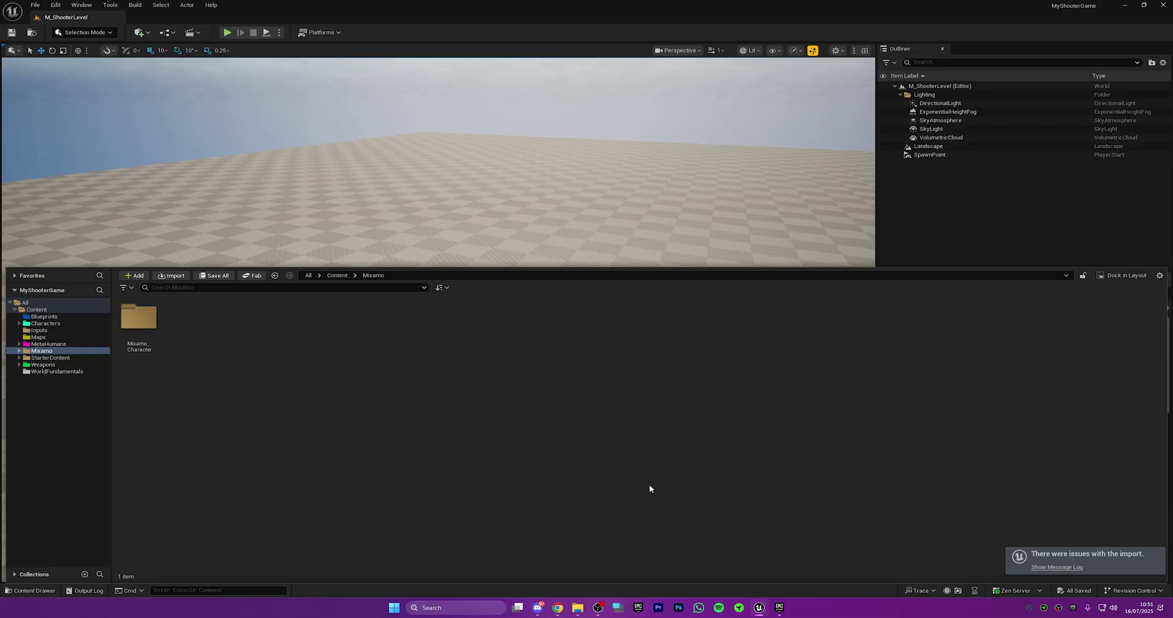
# Step: Import the nine idle and jog animation FBX files into the Mixamo folder using MIXAMO_CHAR_Skeleton
pyautogui.click(582, 607)
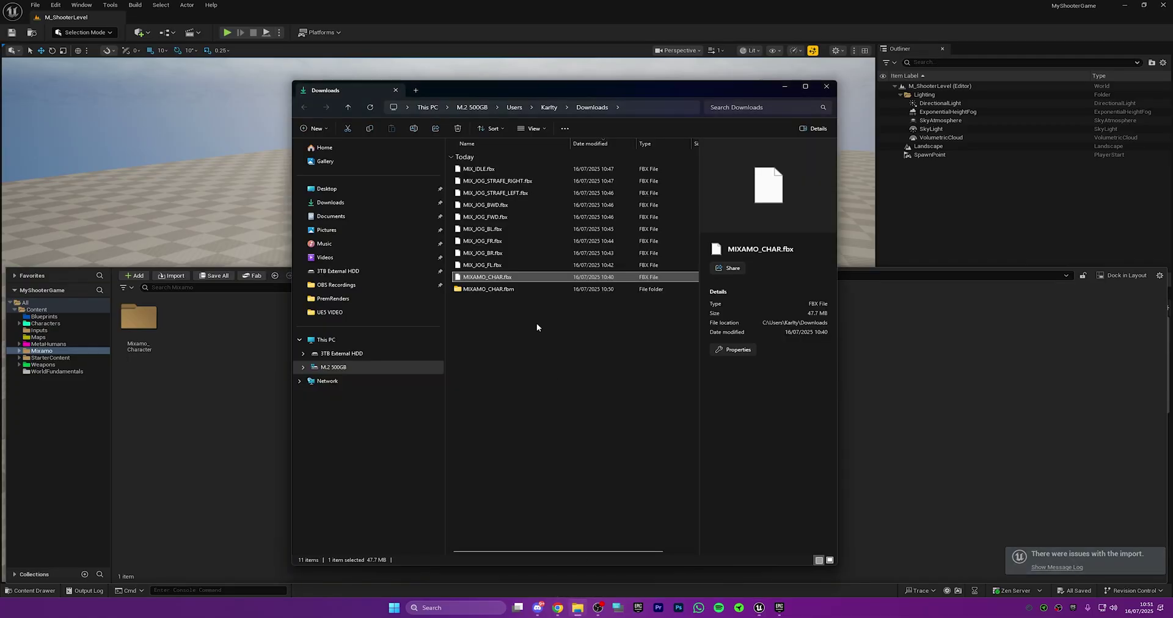
pyautogui.click(489, 265)
pyautogui.keyDown('shift'); pyautogui.click(493, 169); pyautogui.keyUp('shift')
pyautogui.moveTo(489, 181); pyautogui.dragTo(241, 450)
pyautogui.scroll(-5, 603, 378)
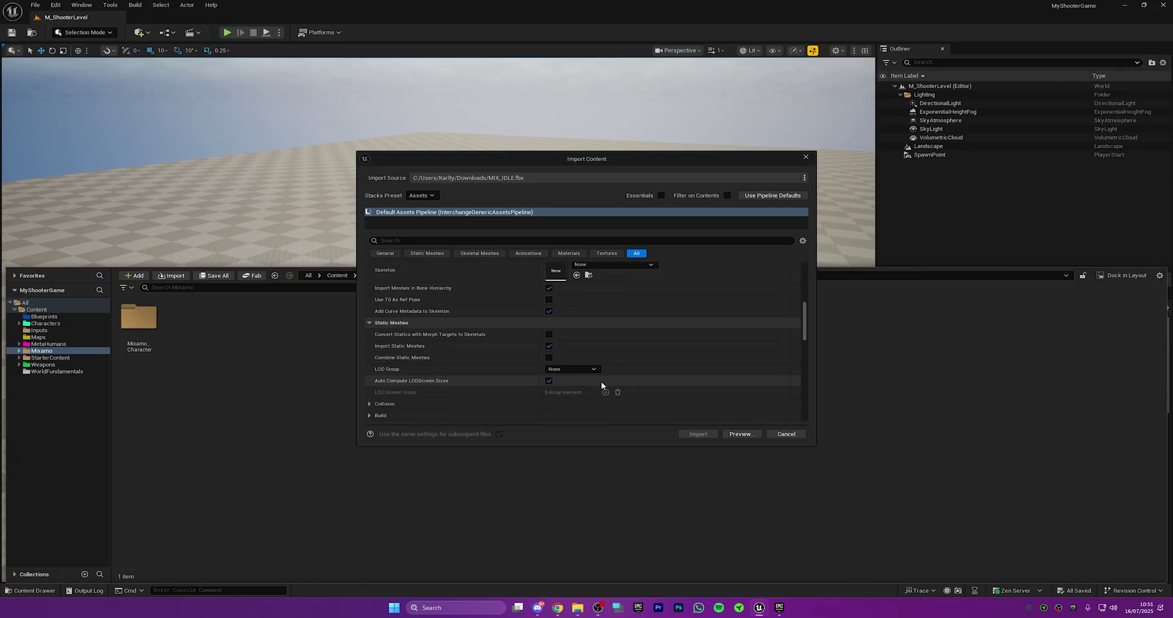
pyautogui.click(611, 266)
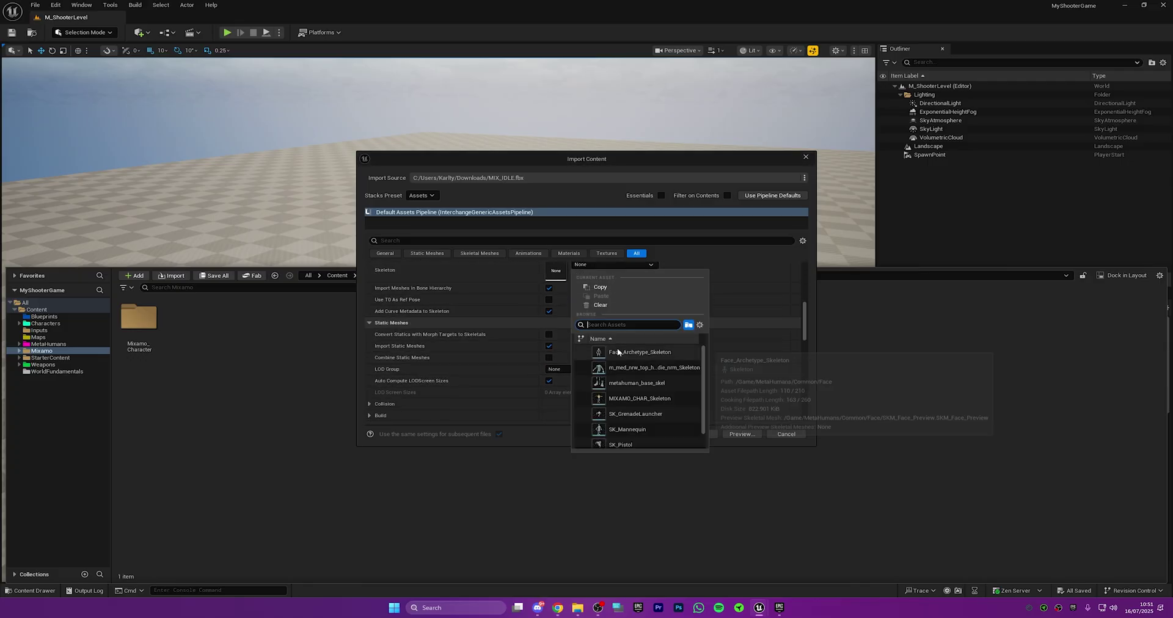
pyautogui.click(629, 398)
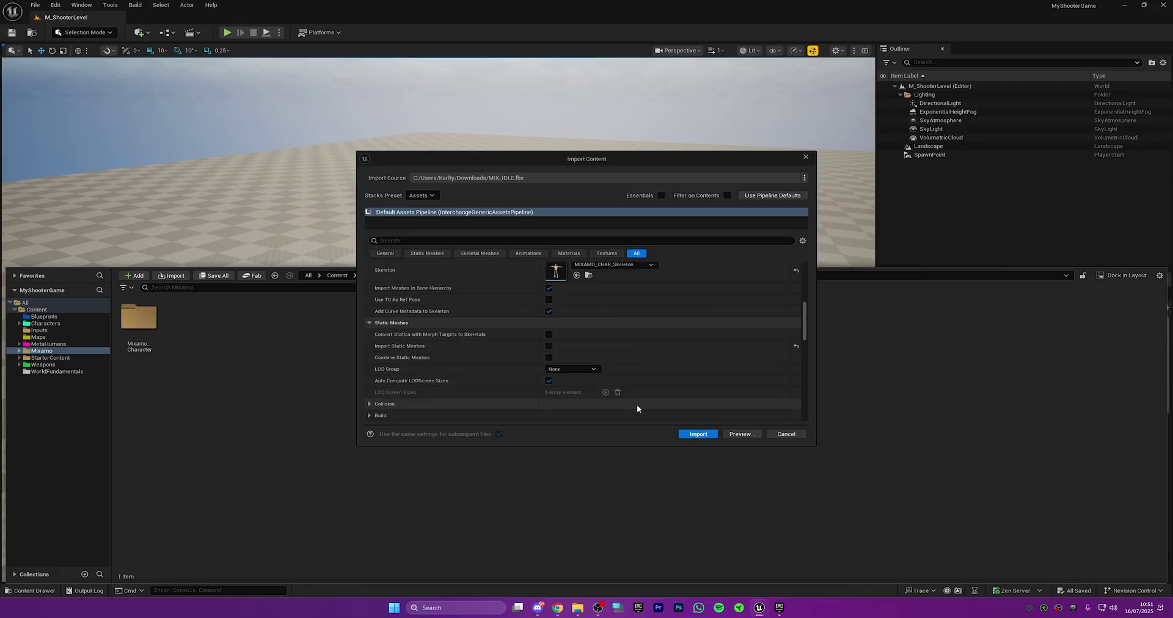
pyautogui.click(701, 435)
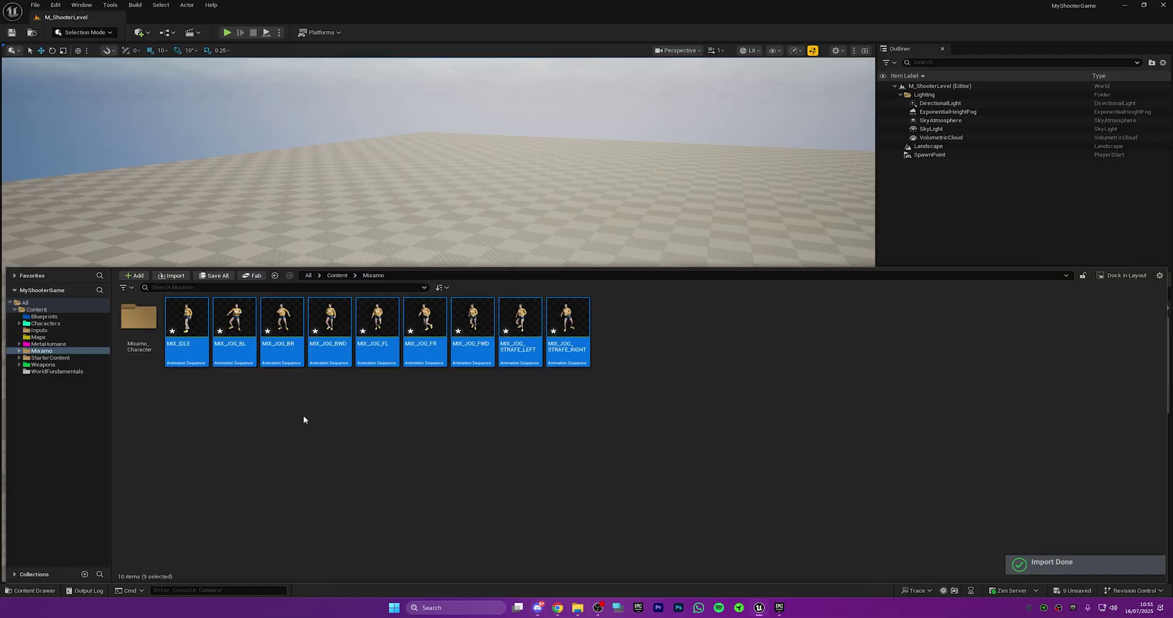
# Step: Save all nine imported animation sequences, then select them all in the Content Browser
pyautogui.click(303, 419)
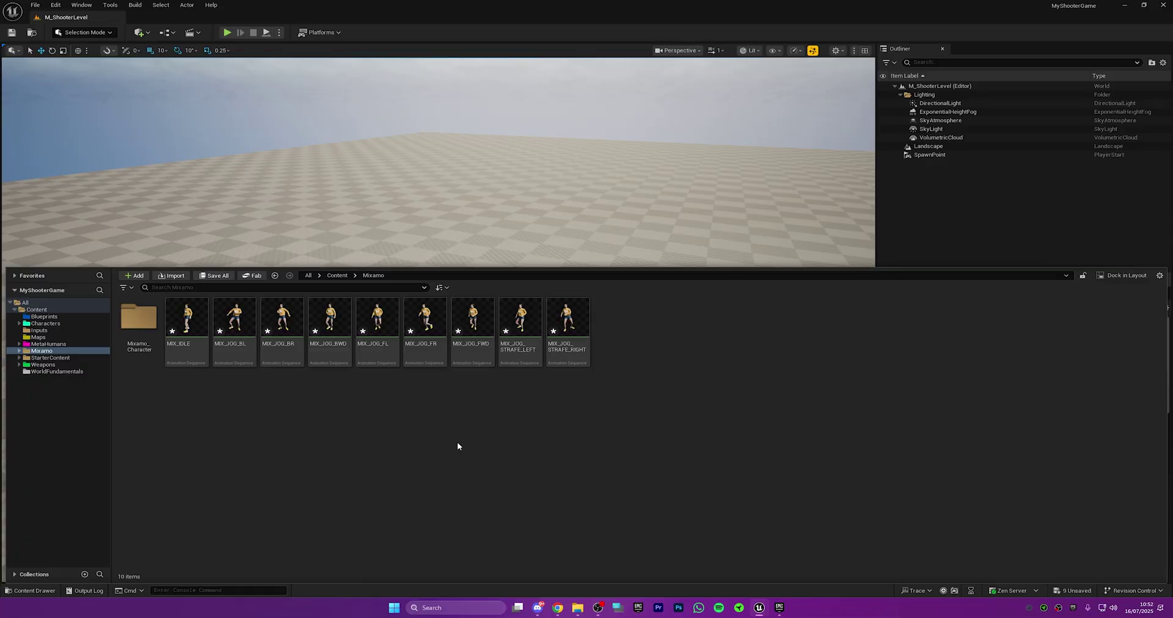
pyautogui.click(213, 276)
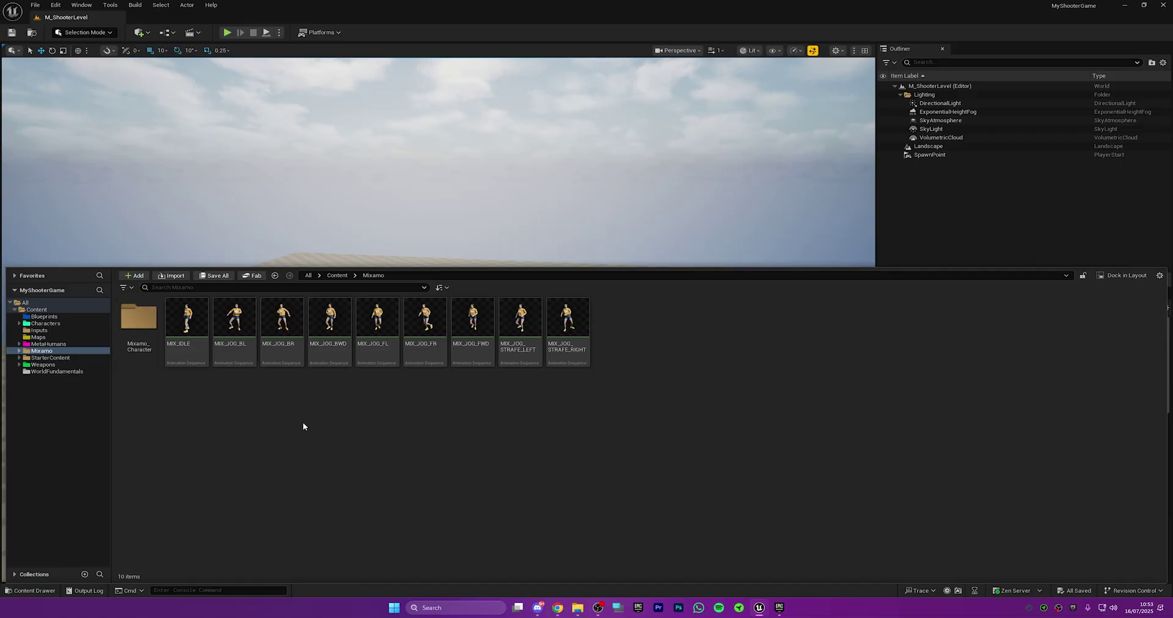
pyautogui.click(186, 318)
pyautogui.keyDown('shift'); pyautogui.click(567, 318); pyautogui.keyUp('shift')
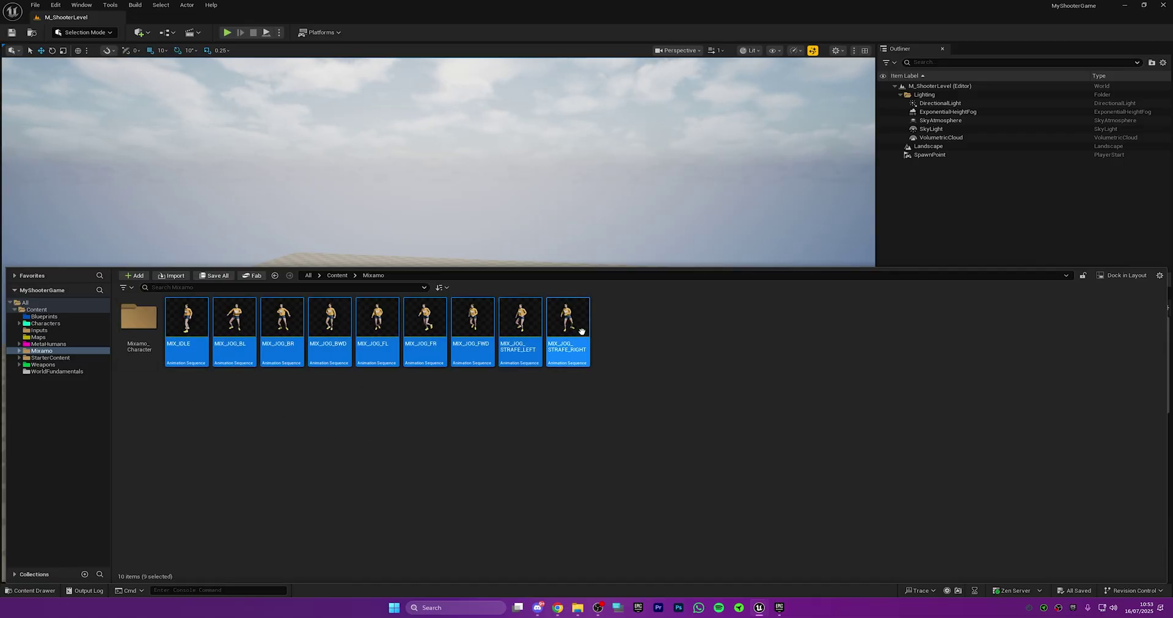
# Step: Retarget the nine animations from MIXAMO_CHAR onto the Ralphy_Body mesh and select all animation rows
pyautogui.rightClick(564, 317)
pyautogui.moveTo(592, 312)
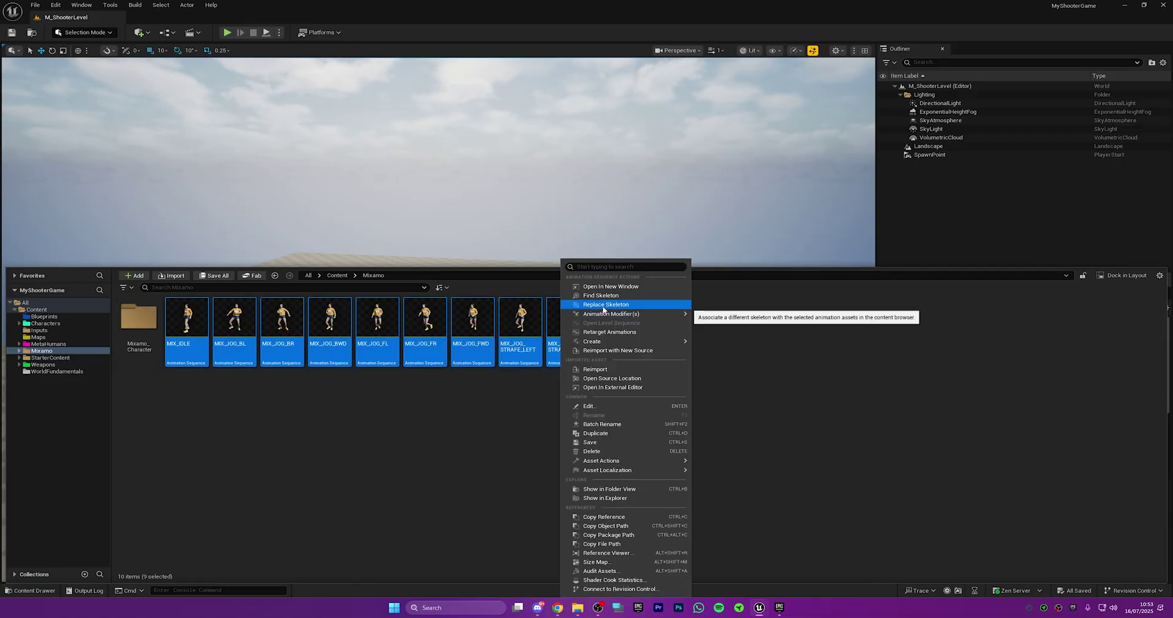
pyautogui.click(614, 333)
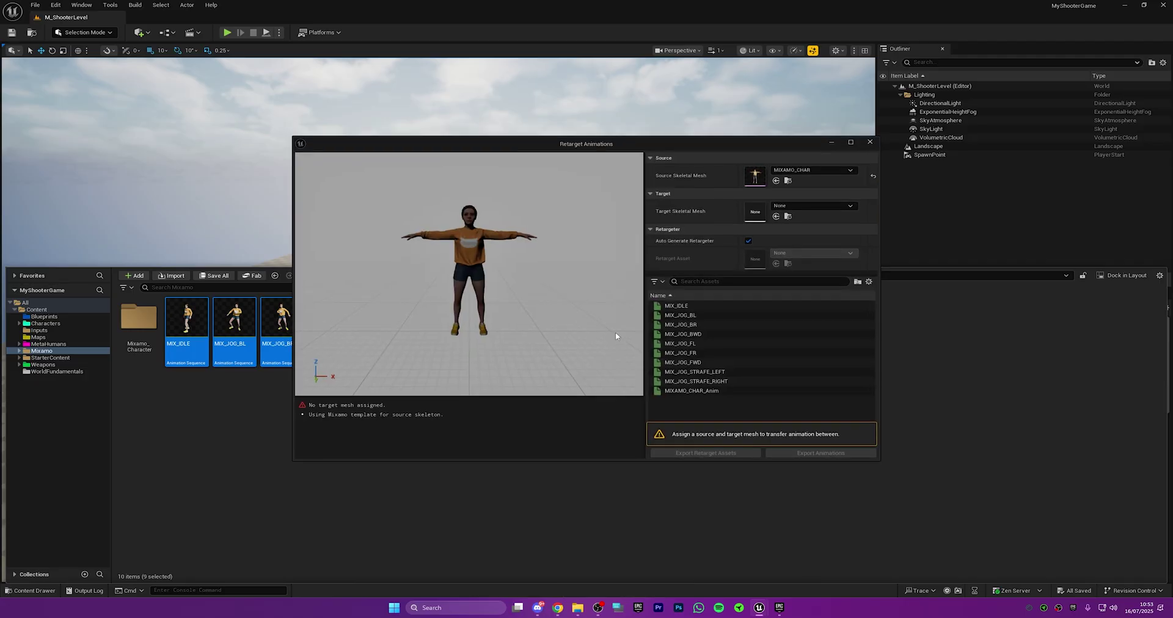
pyautogui.click(812, 206)
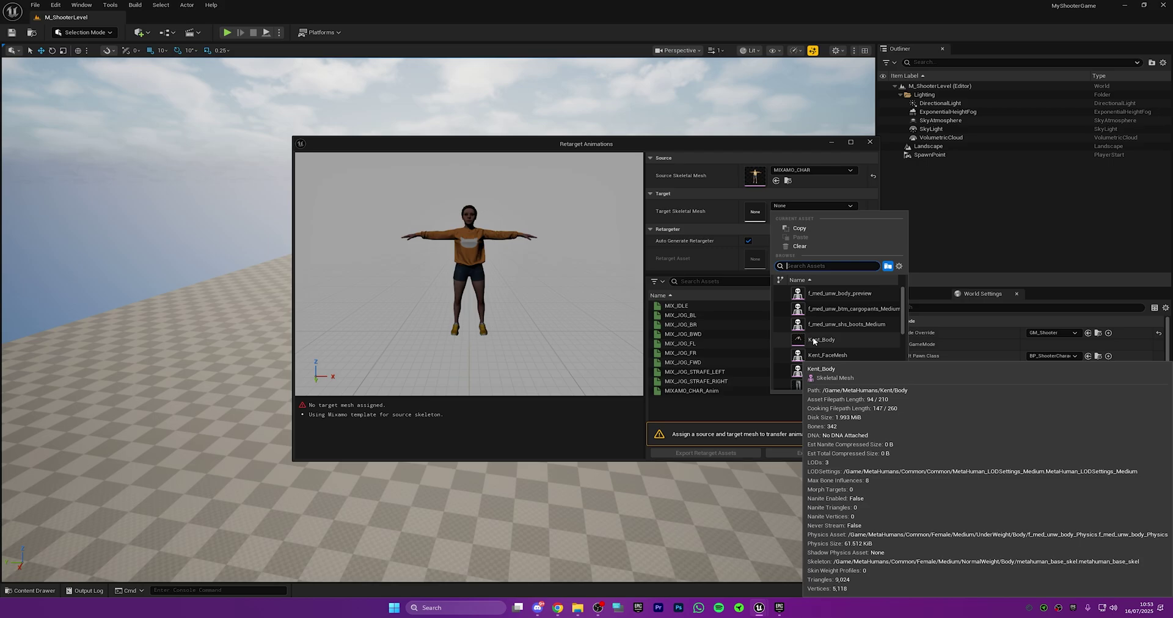
pyautogui.scroll(-5, 813, 341)
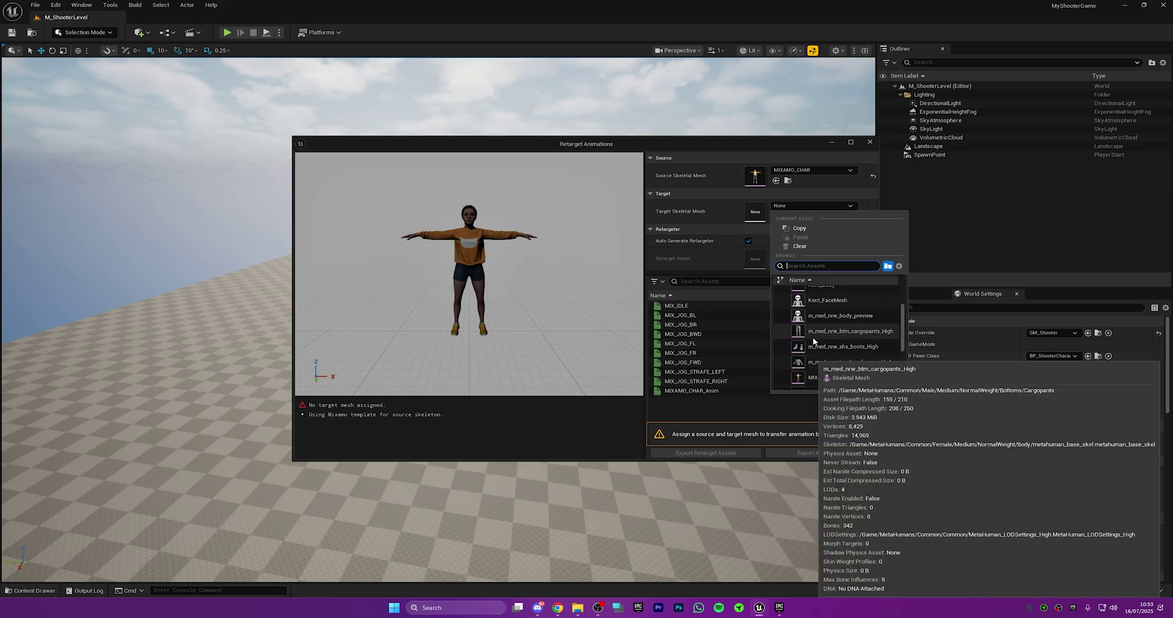
pyautogui.scroll(1, 862, 365)
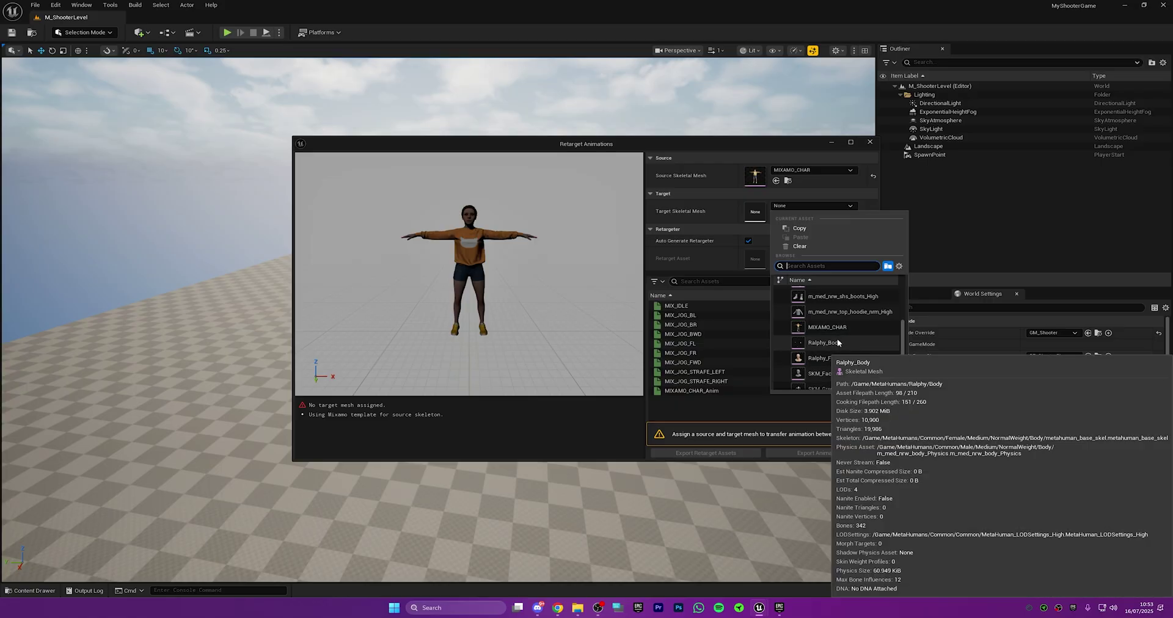
pyautogui.click(824, 315)
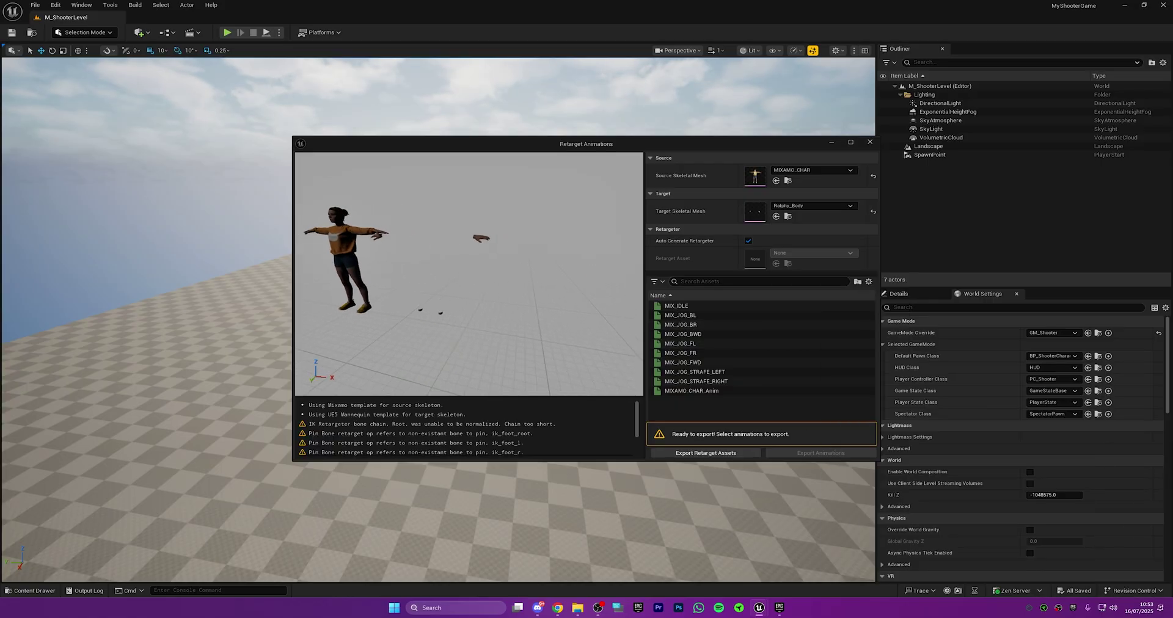
pyautogui.click(721, 390)
pyautogui.hotkey('ctrl', 'a')
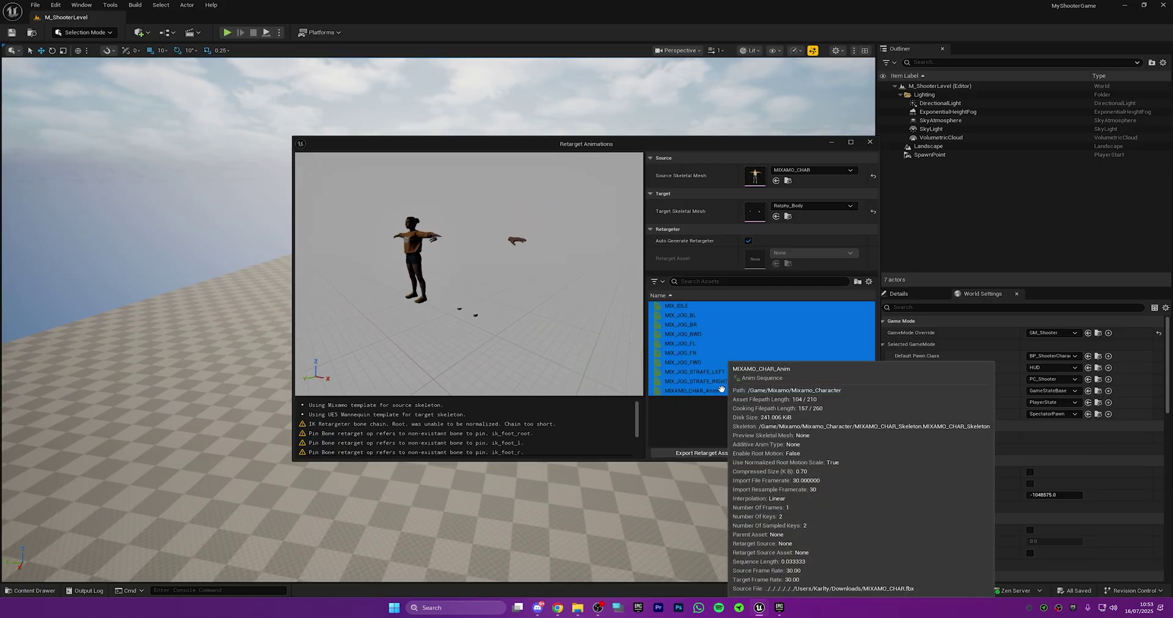
# Step: Create an Animations folder under Characters/MainCharacter and batch-export the retargeted clips there with prefix MH_
pyautogui.click(810, 453)
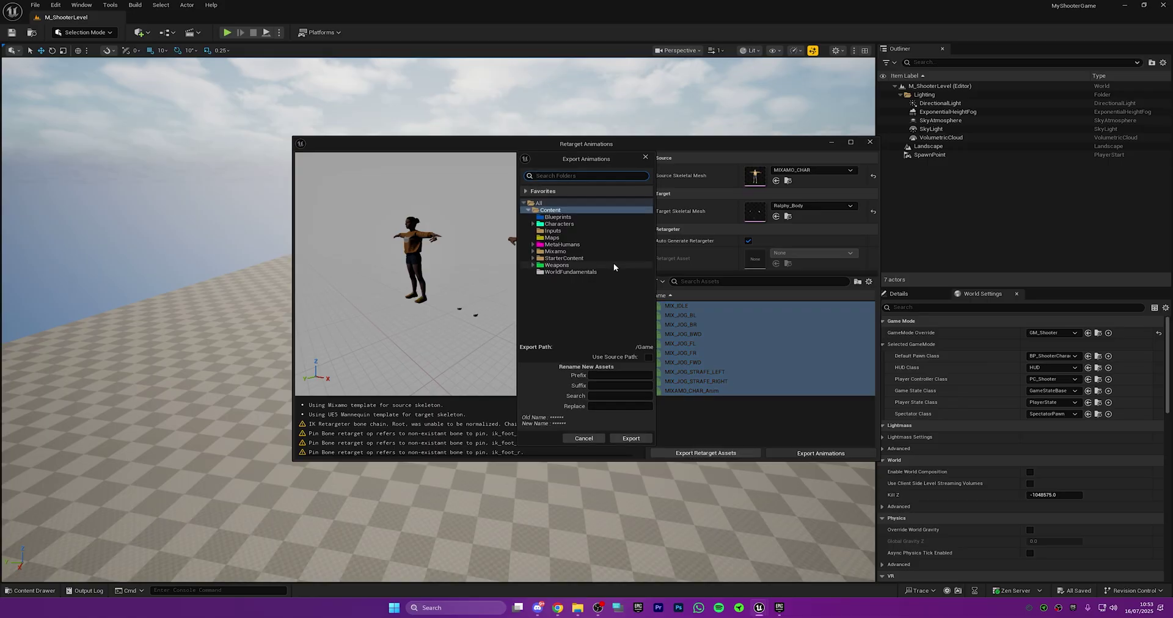
pyautogui.click(533, 224)
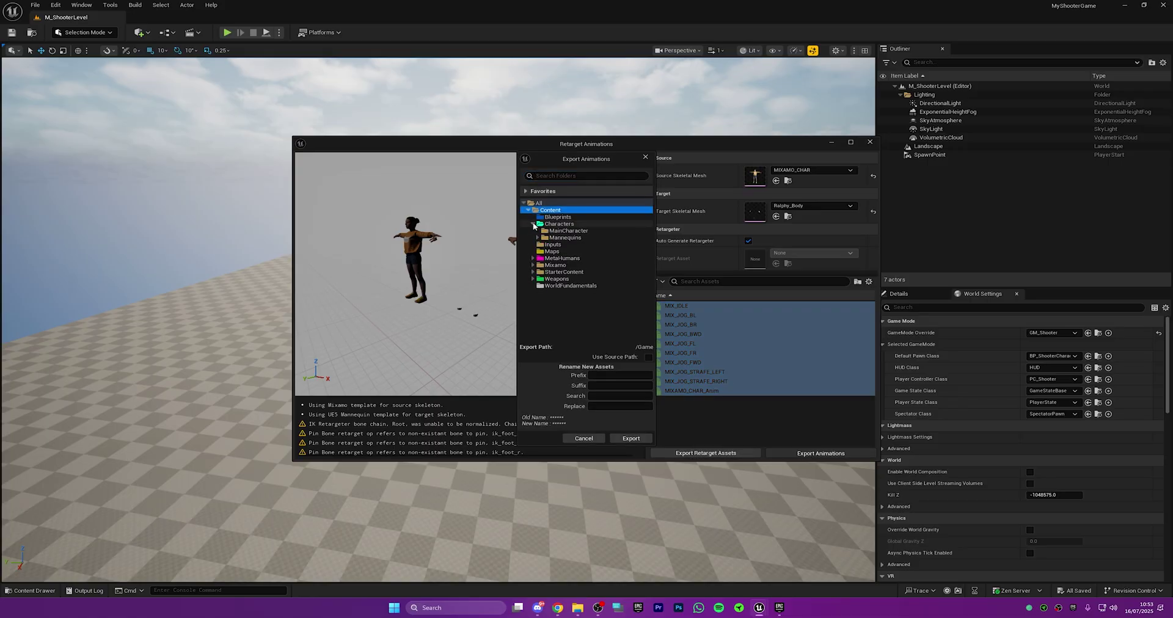
pyautogui.rightClick(557, 234)
pyautogui.click(572, 240)
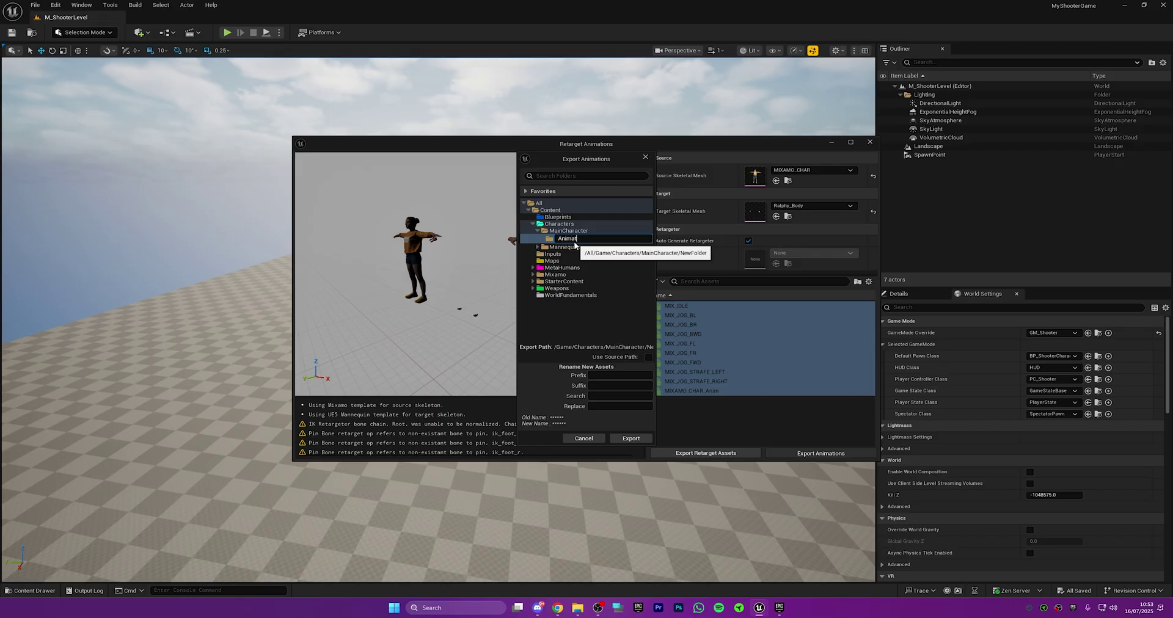
pyautogui.press('Return')
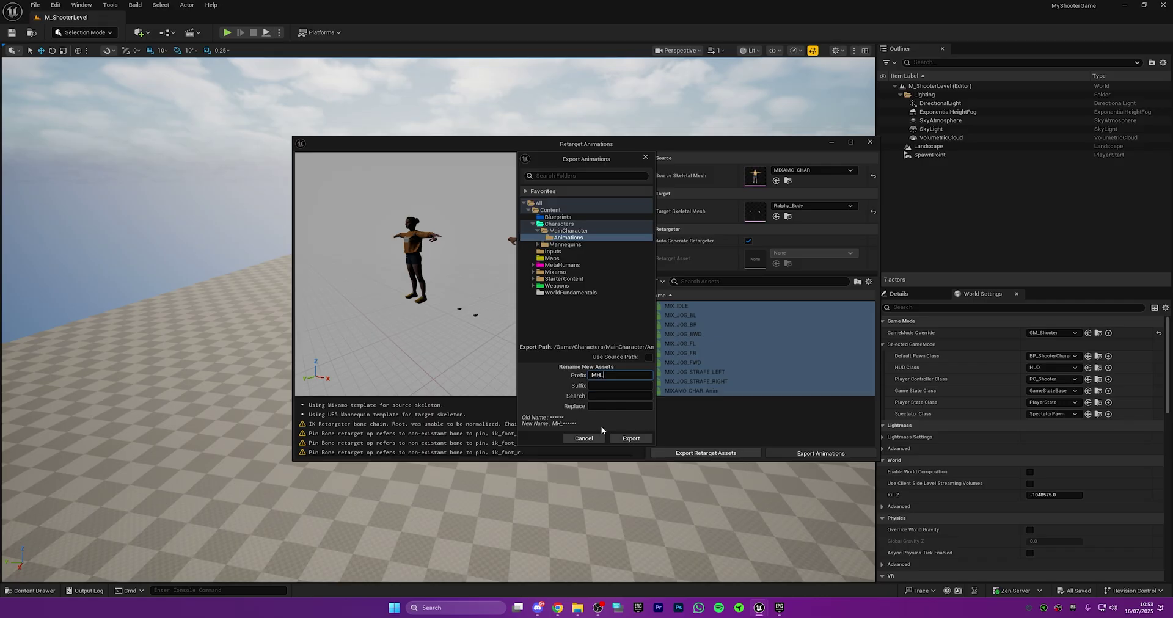
pyautogui.click(629, 439)
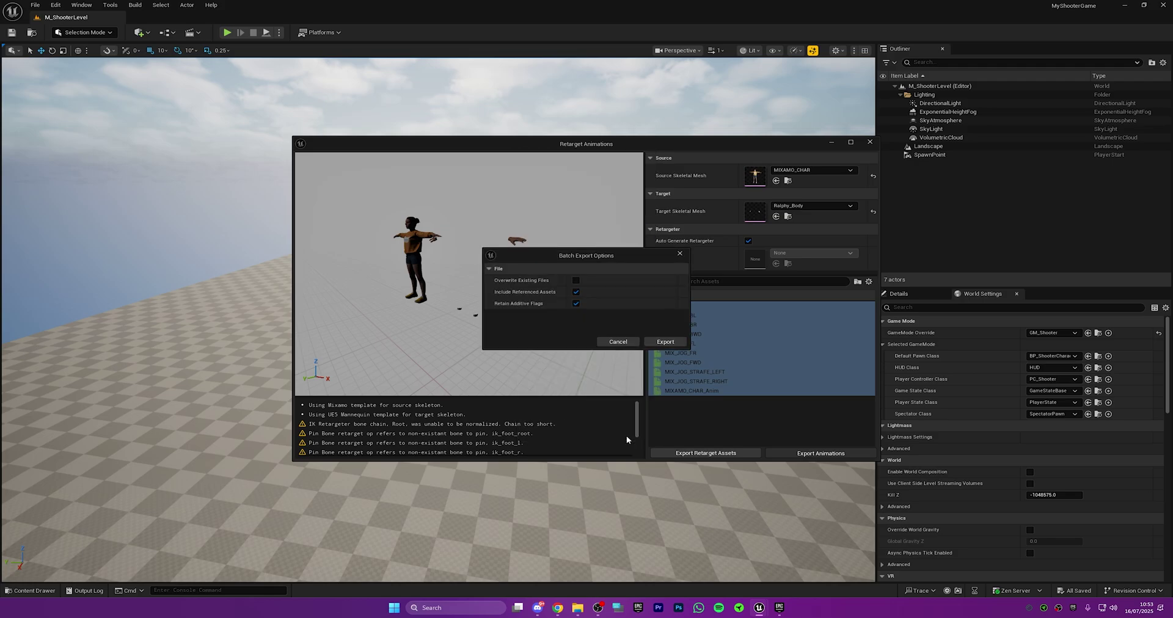
pyautogui.click(665, 342)
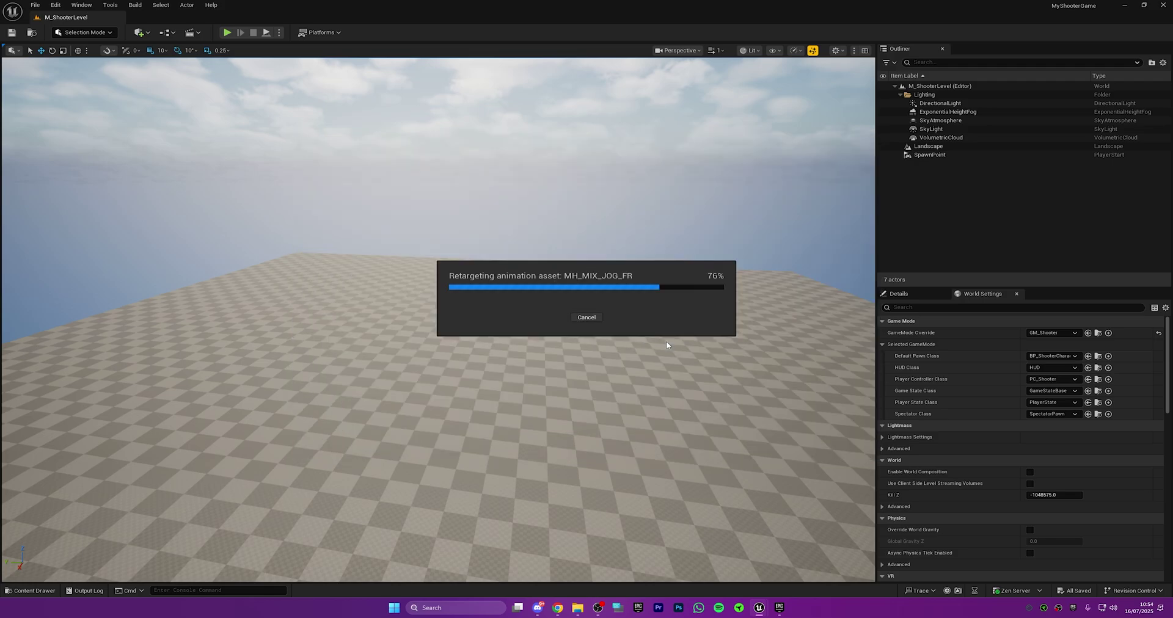
# Step: Preview the retargeted MH_MIX_JOG_BR animation, then save all ten new MH_ animations with Save Selected
pyautogui.doubleClick(594, 280)
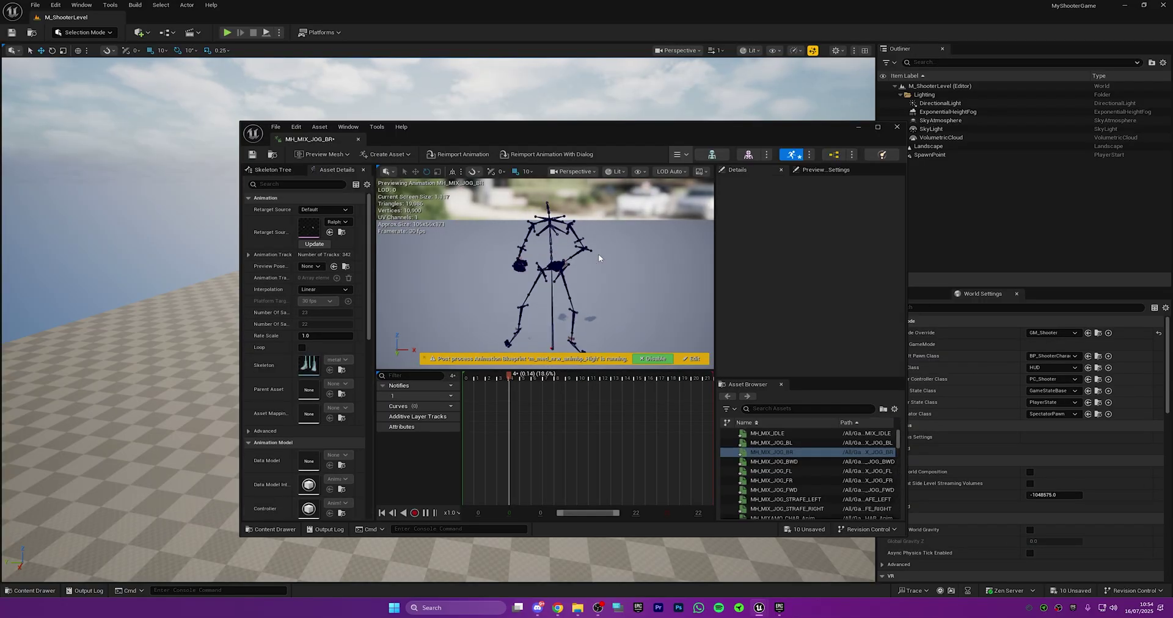
pyautogui.click(896, 126)
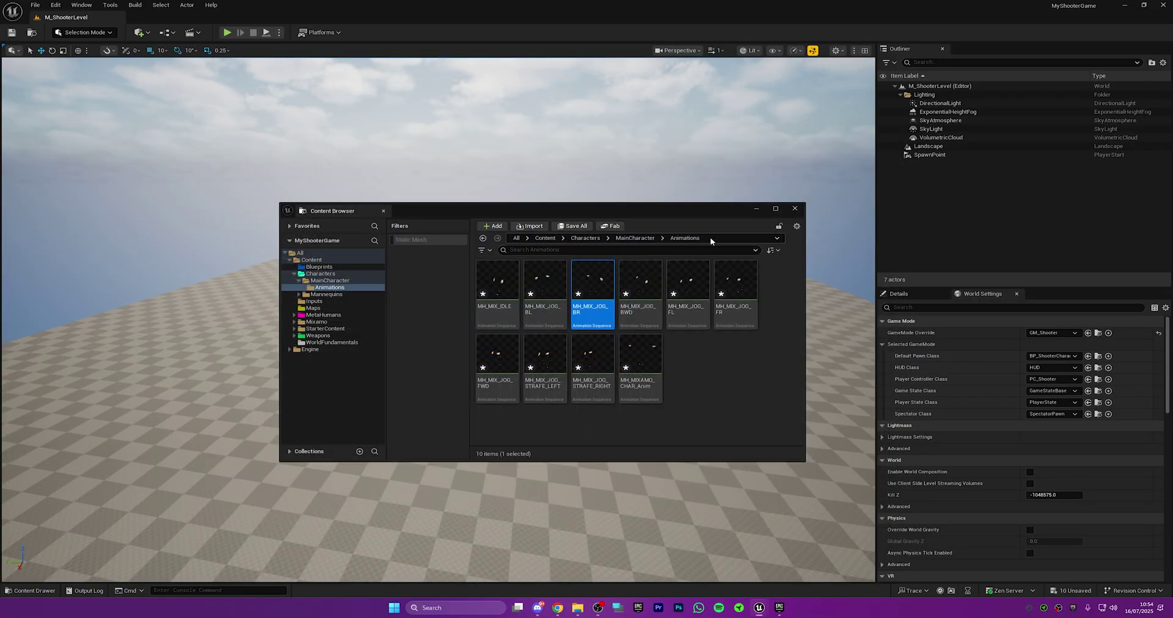
pyautogui.click(574, 225)
pyautogui.click(660, 400)
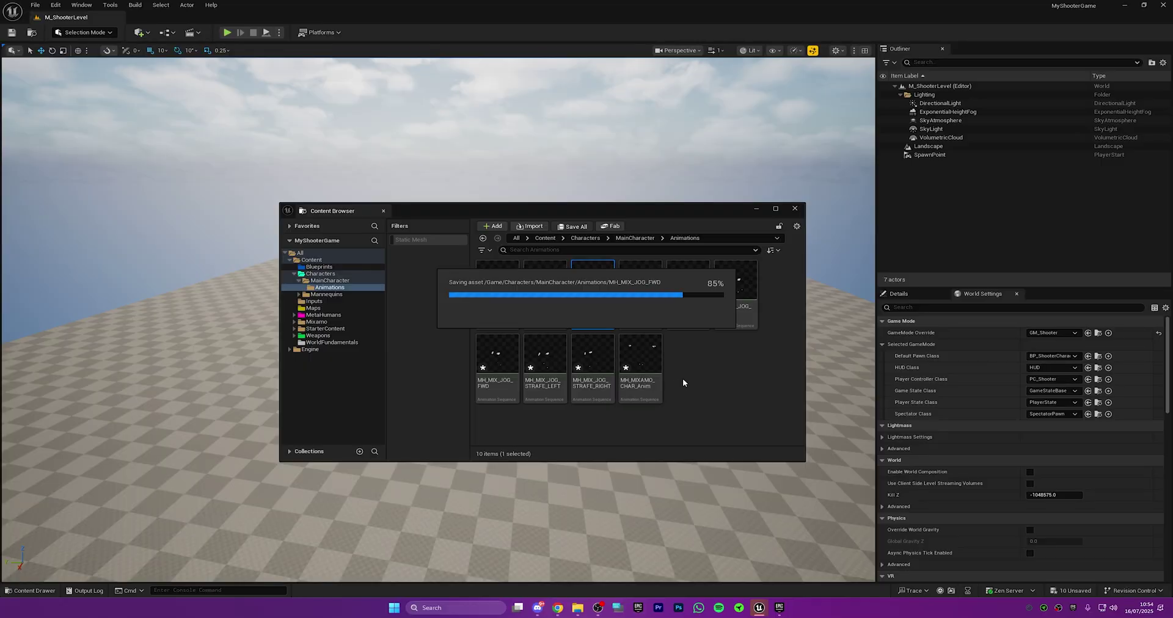
pyautogui.click(683, 380)
pyautogui.click(794, 208)
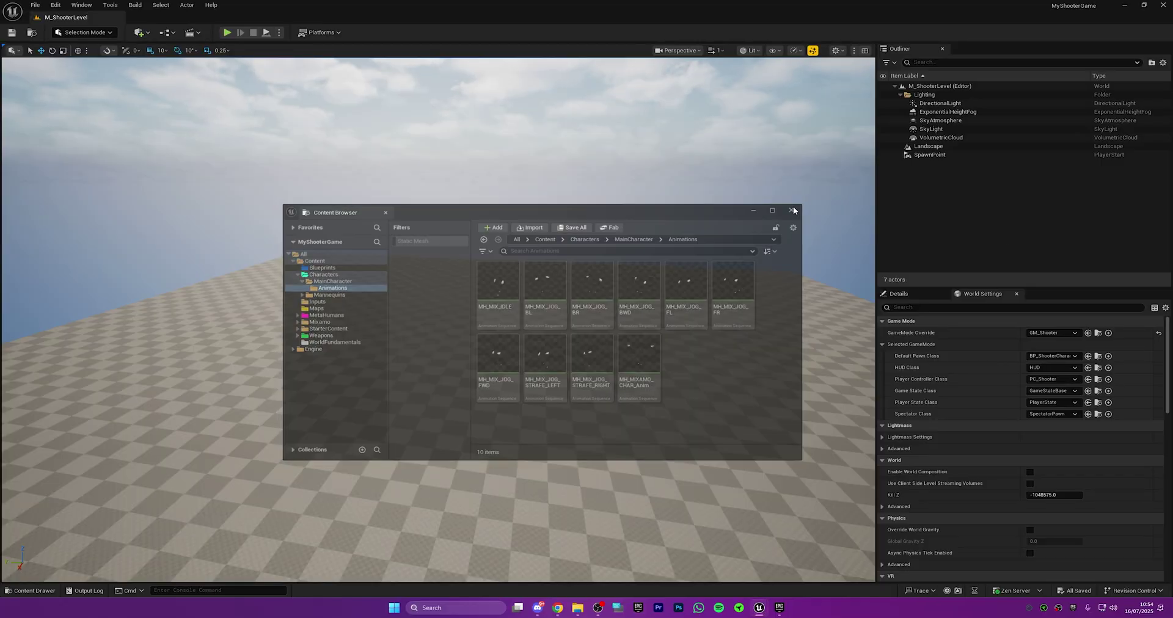